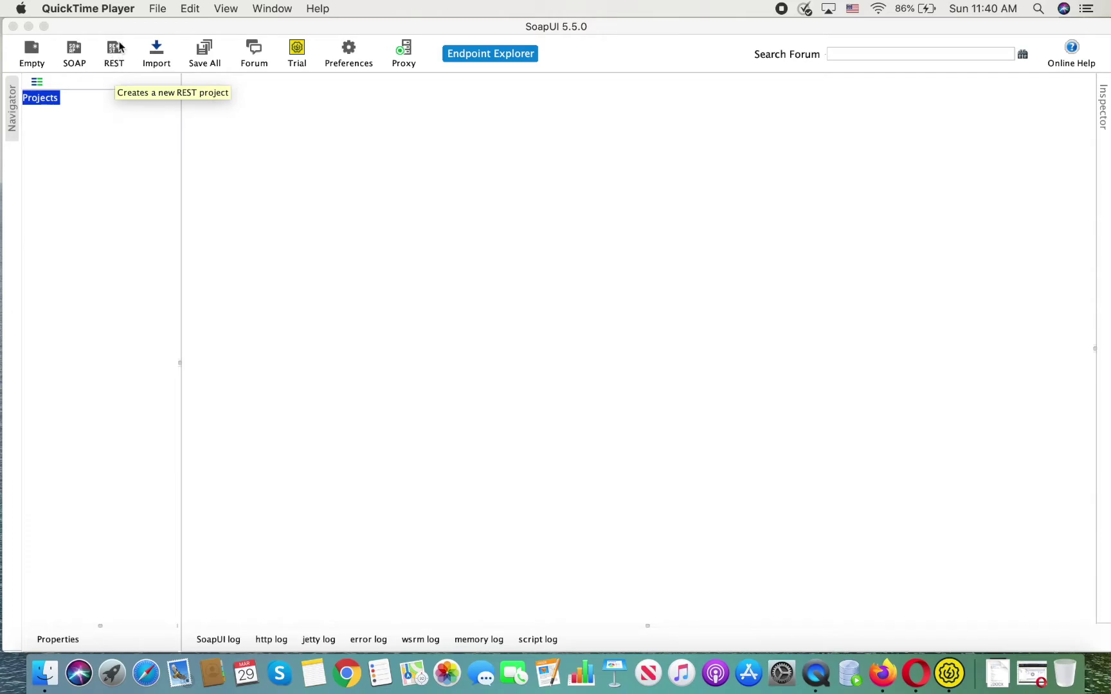
pyautogui.click(161, 60)
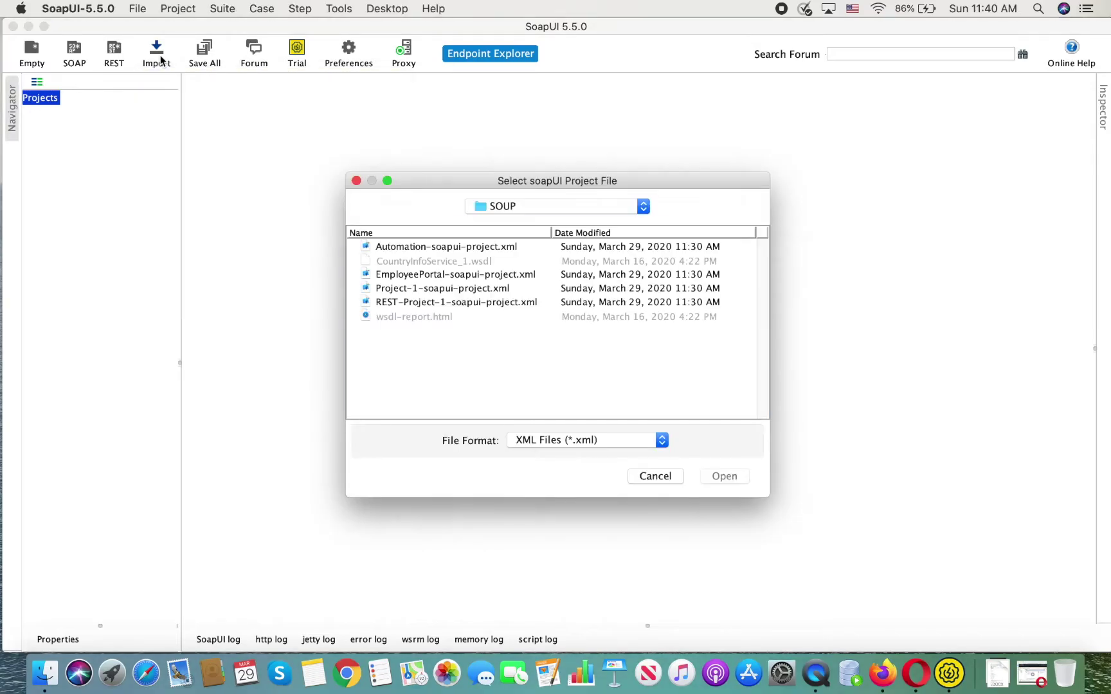
pyautogui.click(356, 181)
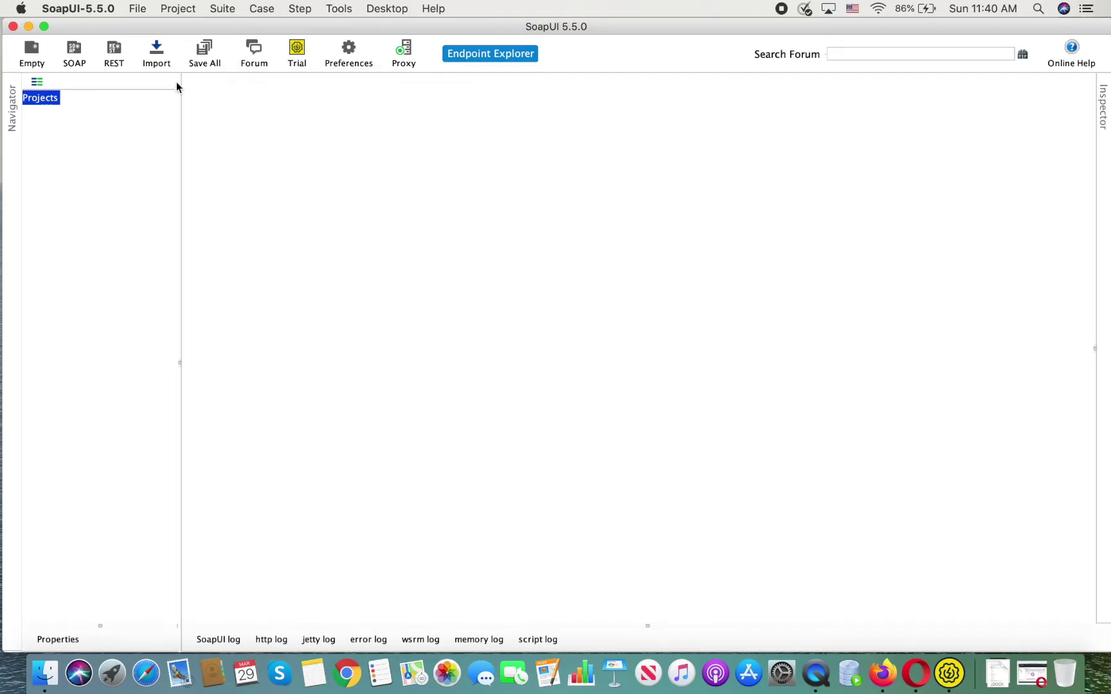
pyautogui.click(132, 11)
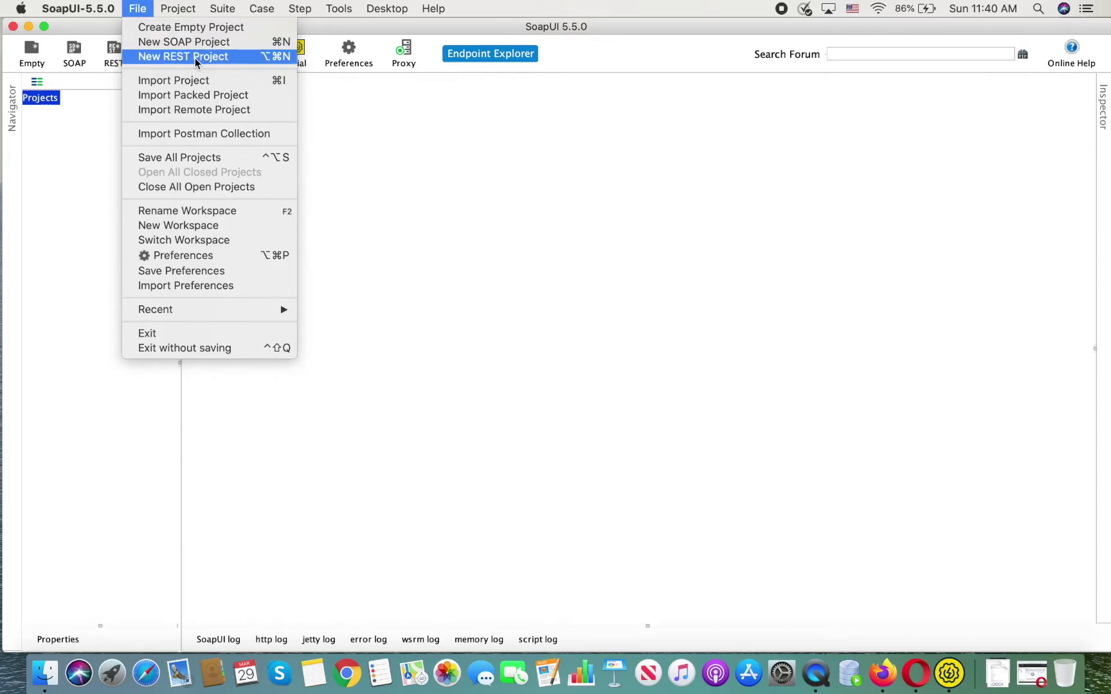
pyautogui.click(68, 146)
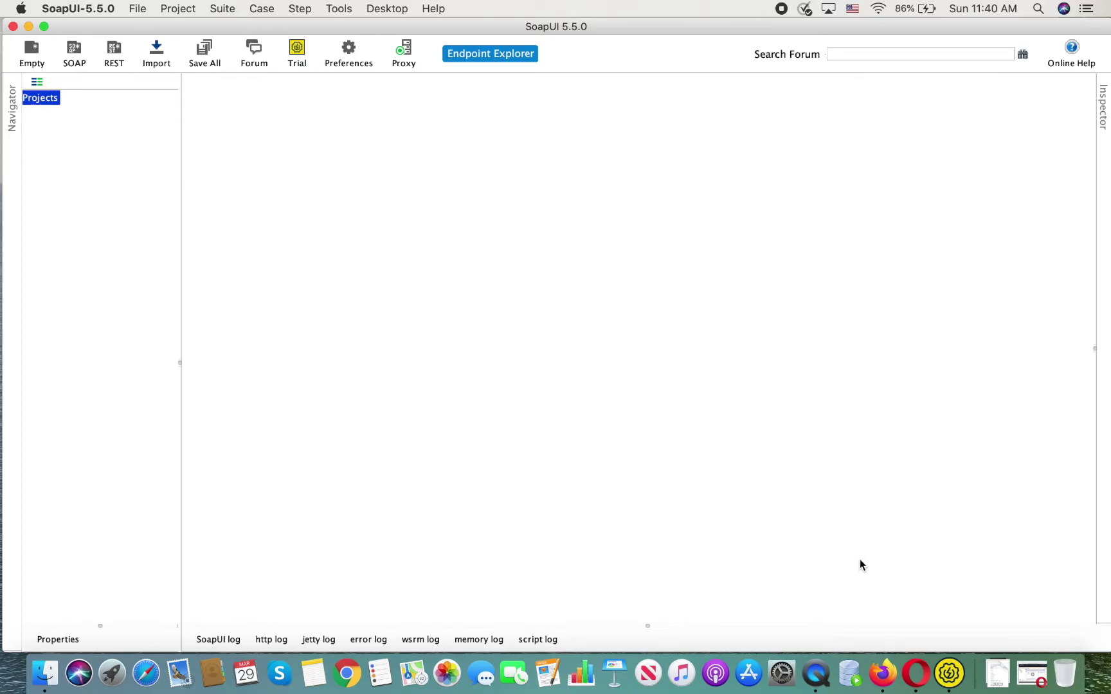
# Switch to Firefox and search Google for "calculator wsdl"
pyautogui.click(883, 685)
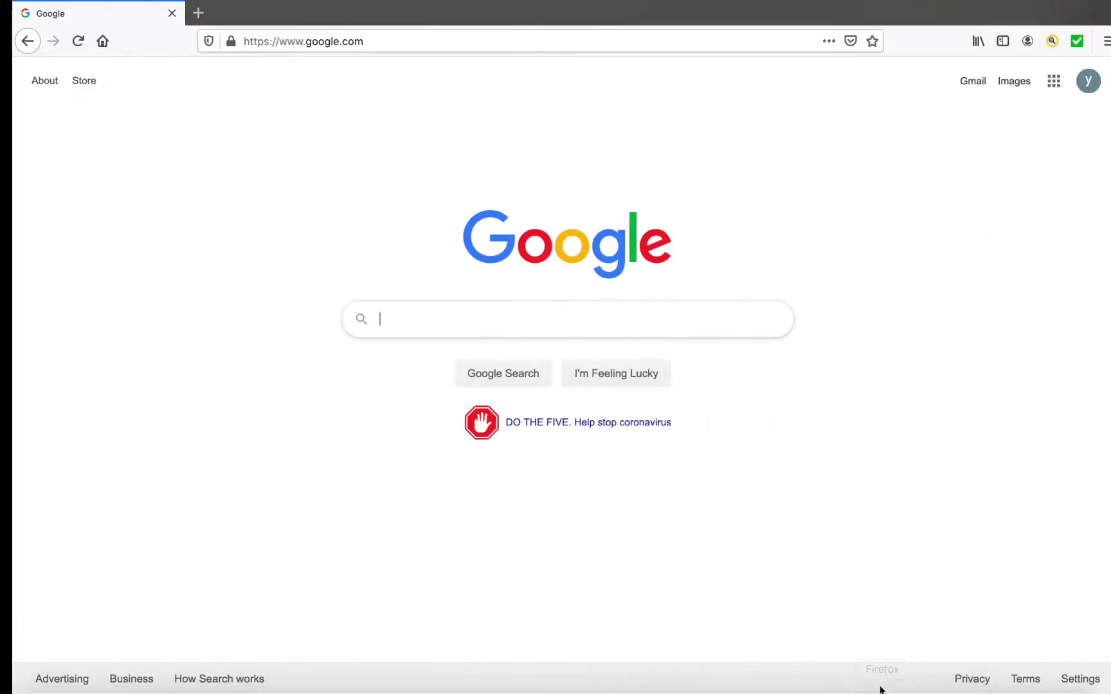
pyautogui.write('ca')
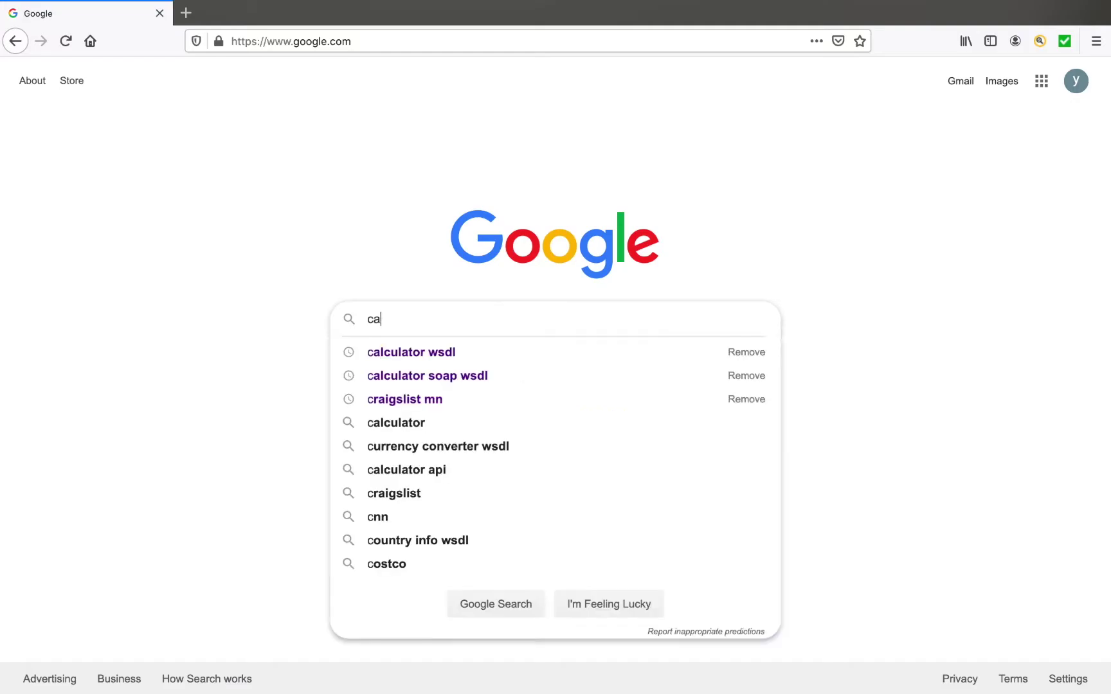
pyautogui.write('lc')
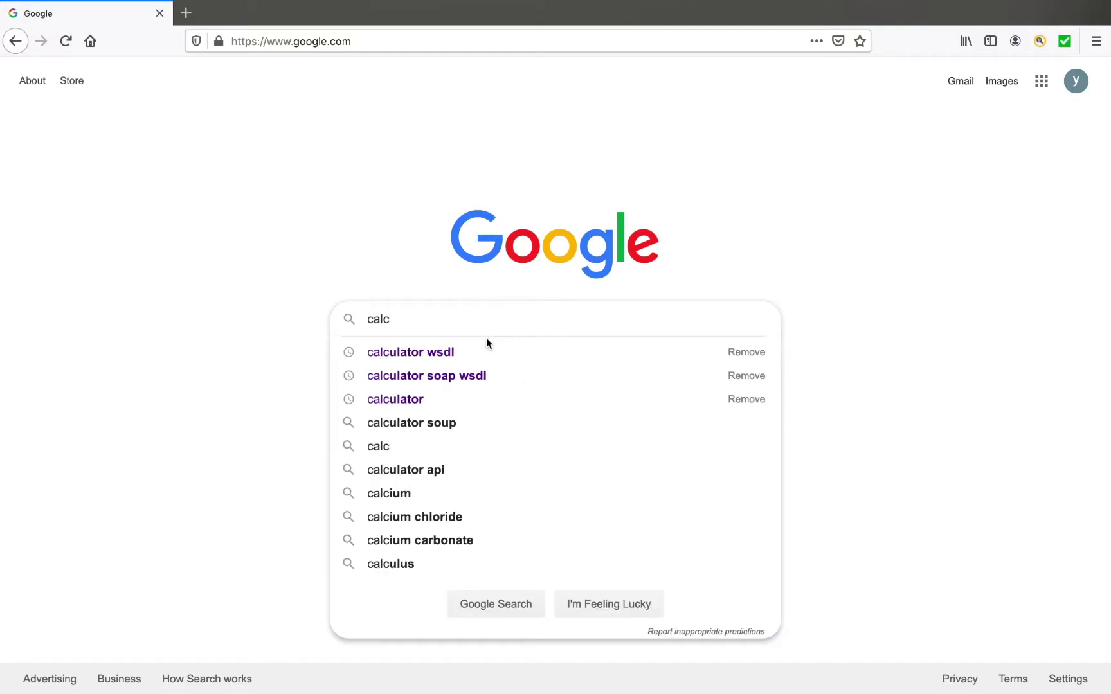
pyautogui.click(461, 352)
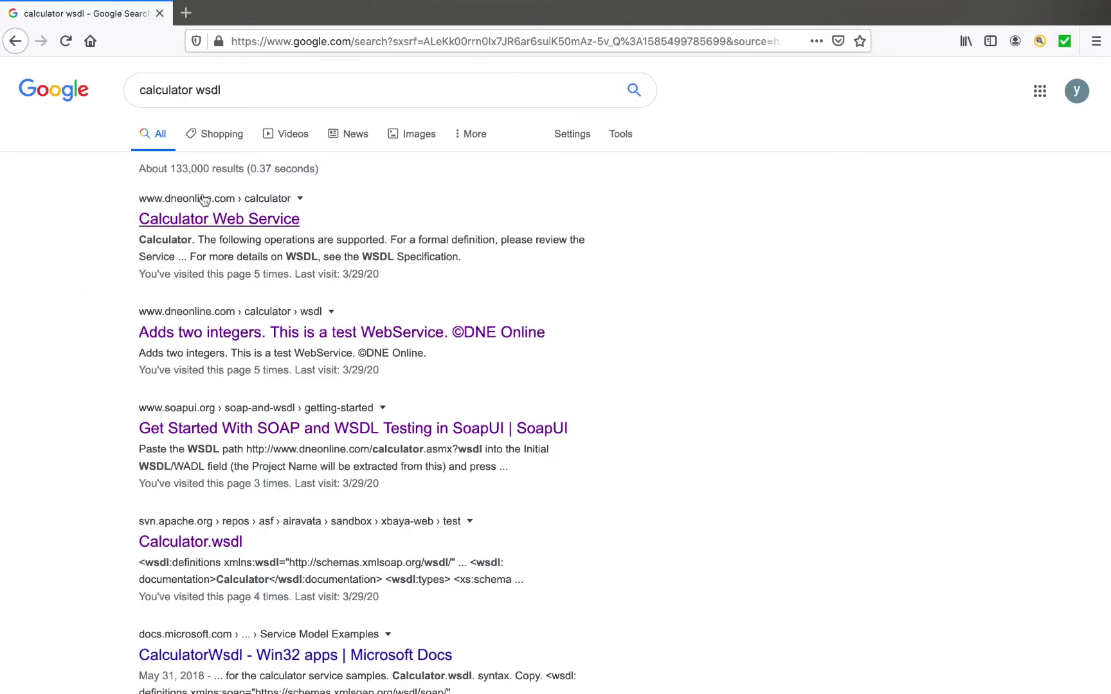
# Open the two dneonline.com results, the Calculator Web Service page and its WSDL, in new browser tabs
pyautogui.rightClick(221, 223)
pyautogui.click(281, 222)
pyautogui.scroll(-2, 118, 369)
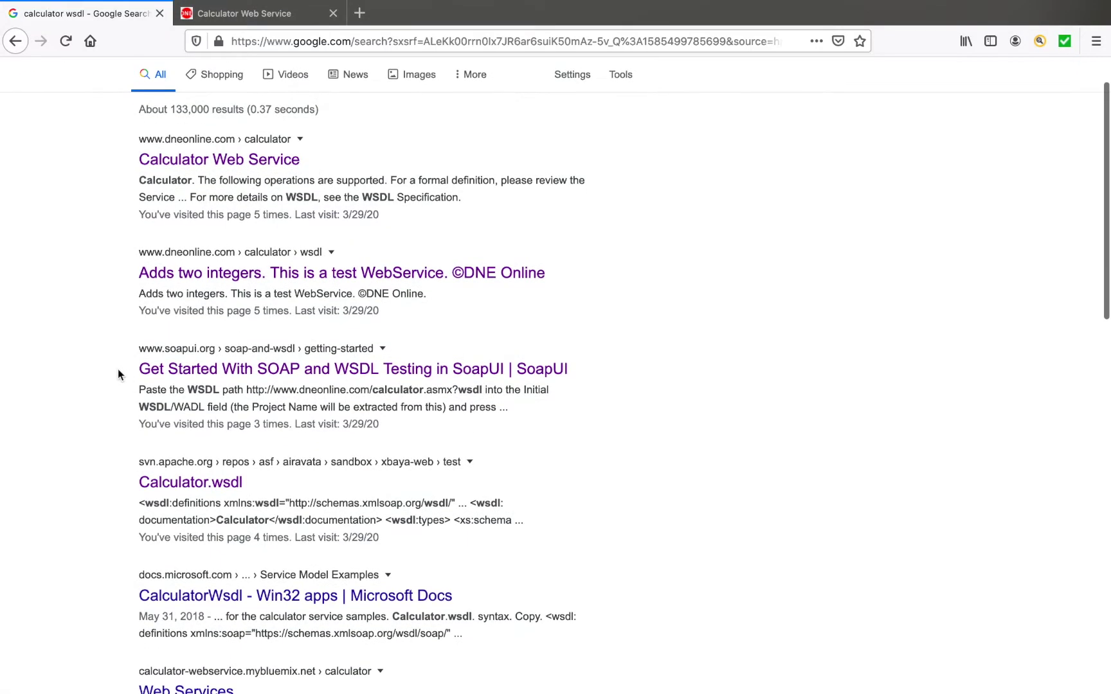
pyautogui.rightClick(231, 275)
pyautogui.click(230, 276)
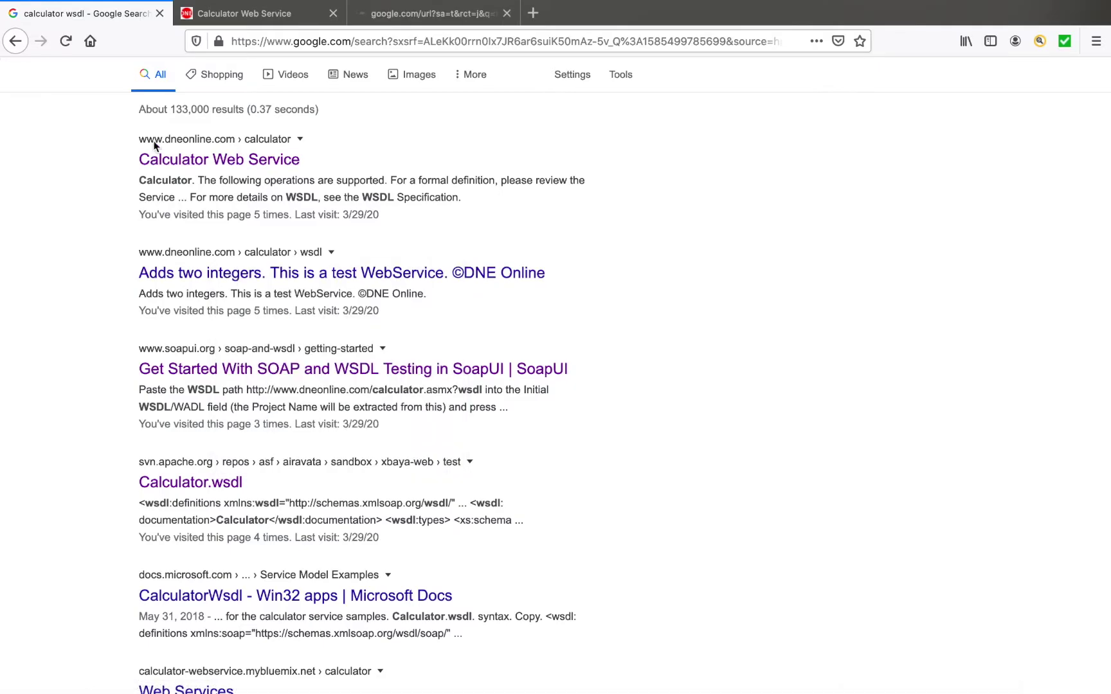
# Open the Add operation on the Calculator Web Service page and examine the envelope and body of its SOAP 1.1 sample request
pyautogui.click(251, 16)
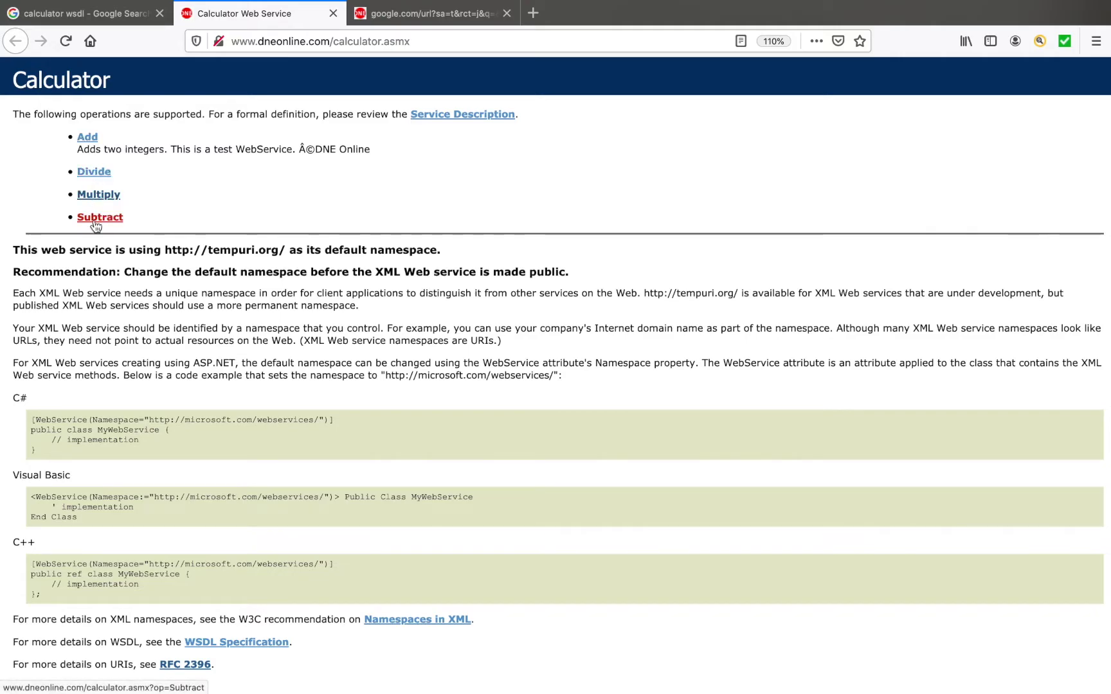
pyautogui.click(95, 141)
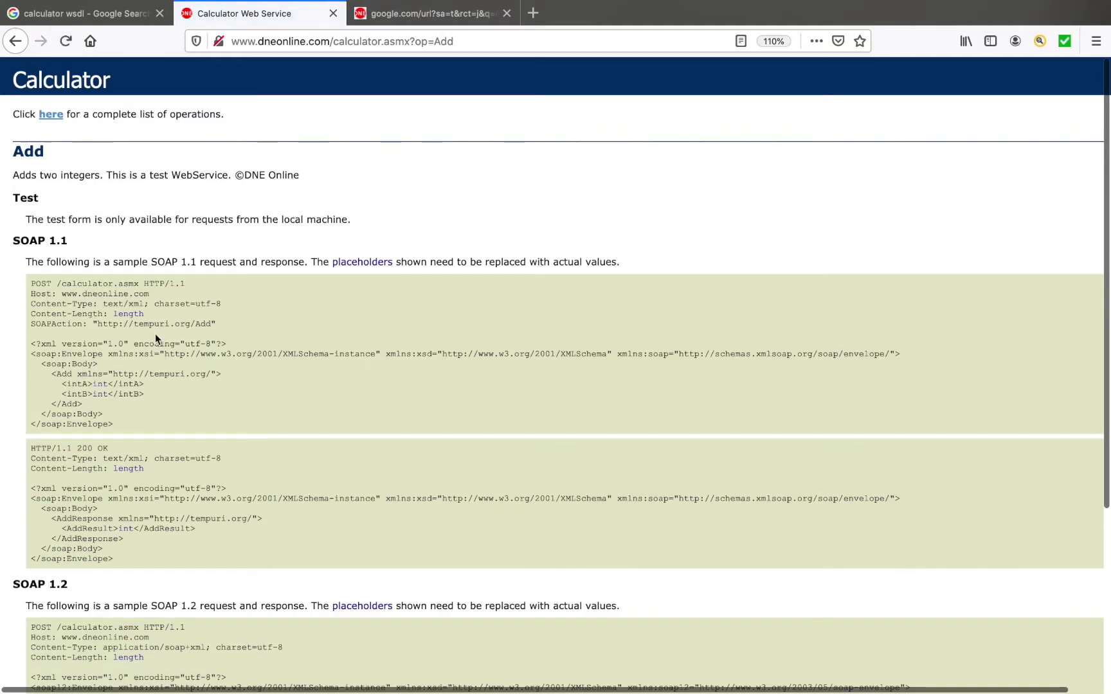
pyautogui.scroll(-2, 156, 333)
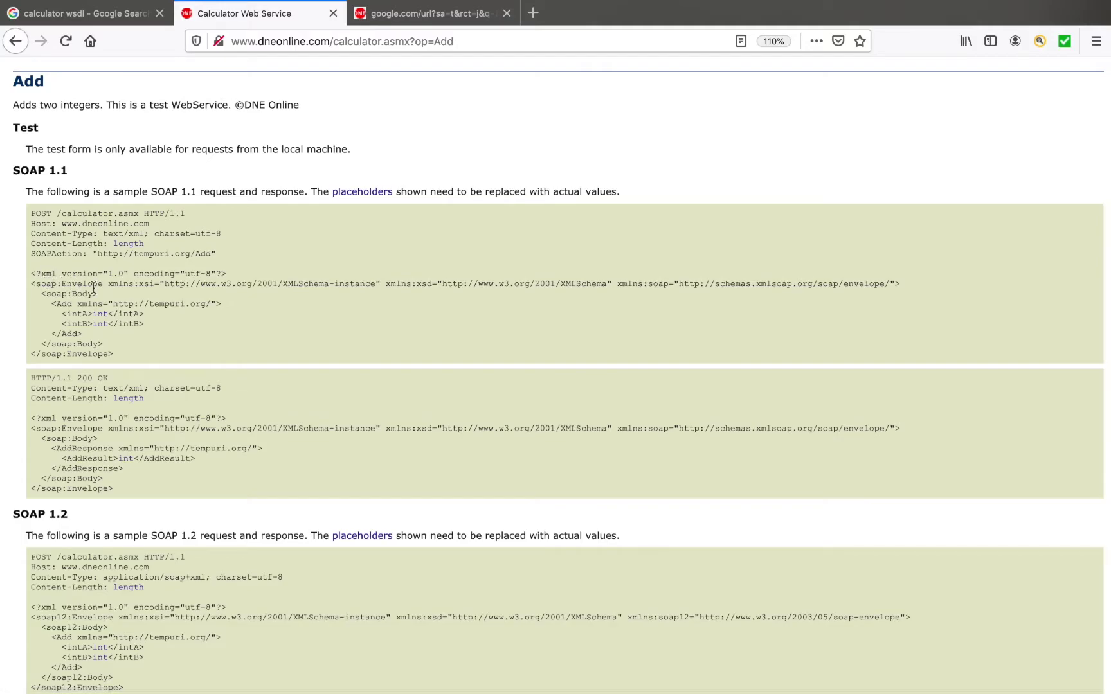
pyautogui.moveTo(103, 284); pyautogui.dragTo(58, 284)
pyautogui.moveTo(94, 294); pyautogui.dragTo(74, 293)
pyautogui.moveTo(104, 284); pyautogui.dragTo(122, 349)
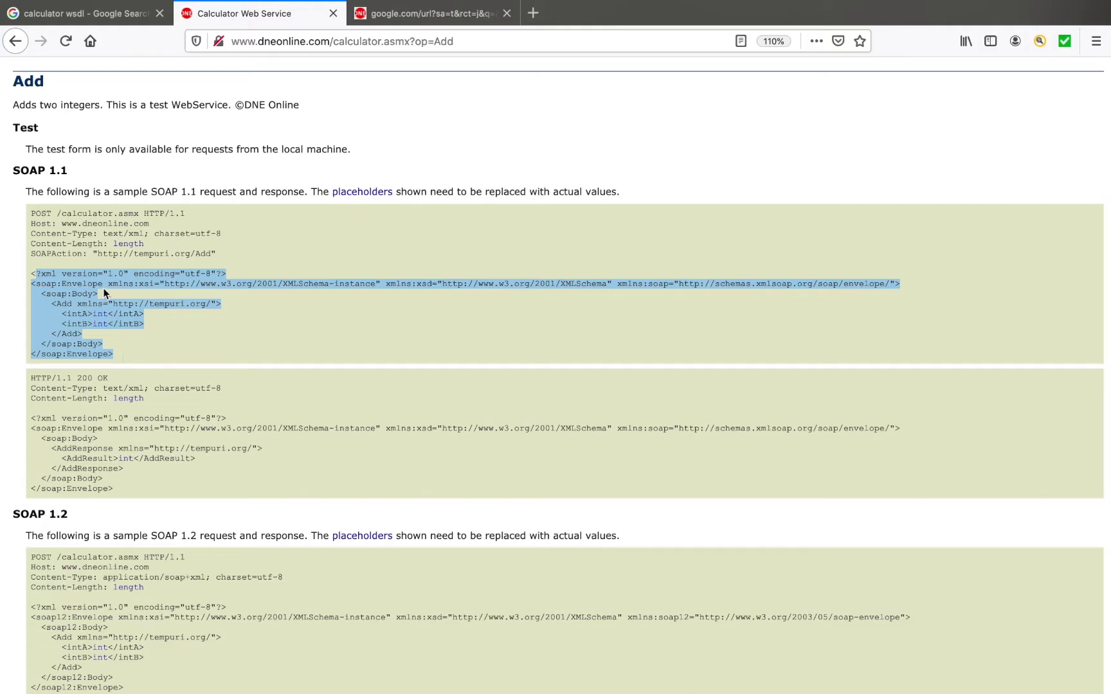
pyautogui.click(60, 390)
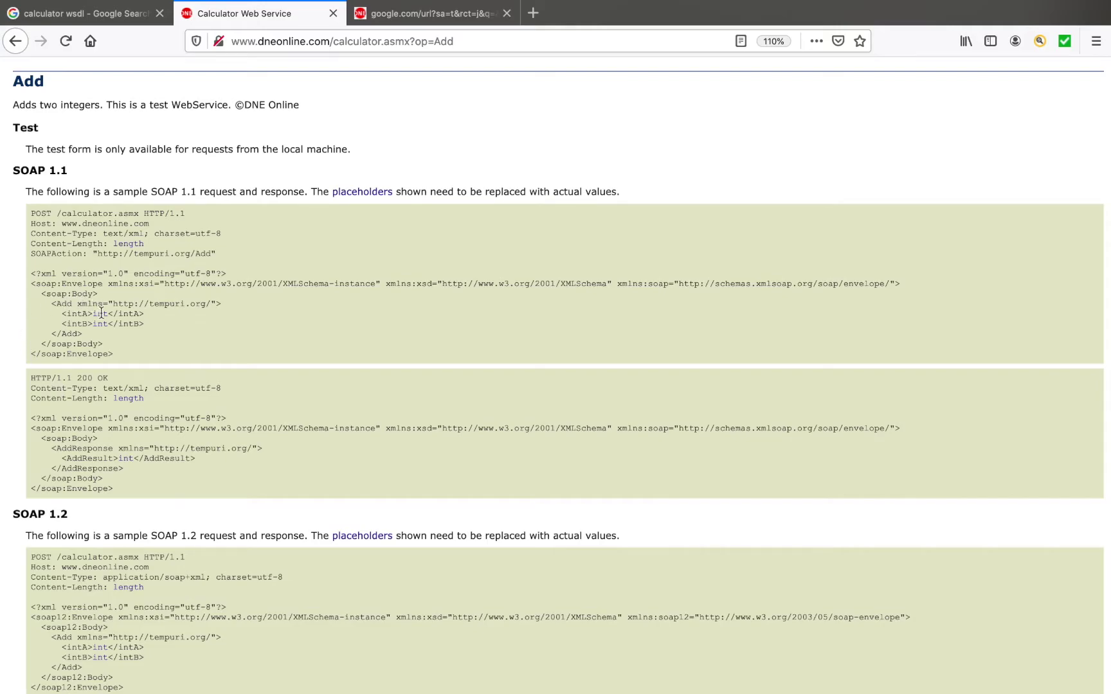
# Examine the Add operation's intA and intB parameters, its sample response and status line, and compare the SOAP 1.1 and SOAP 1.2 samples
pyautogui.moveTo(109, 314)
pyautogui.mouseDown()
pyautogui.moveTo(96, 314)
pyautogui.moveTo(100, 324)
pyautogui.mouseUp()
pyautogui.click(80, 392)
pyautogui.moveTo(135, 458); pyautogui.dragTo(120, 457)
pyautogui.moveTo(109, 378); pyautogui.dragTo(50, 377)
pyautogui.scroll(-5, 212, 377)
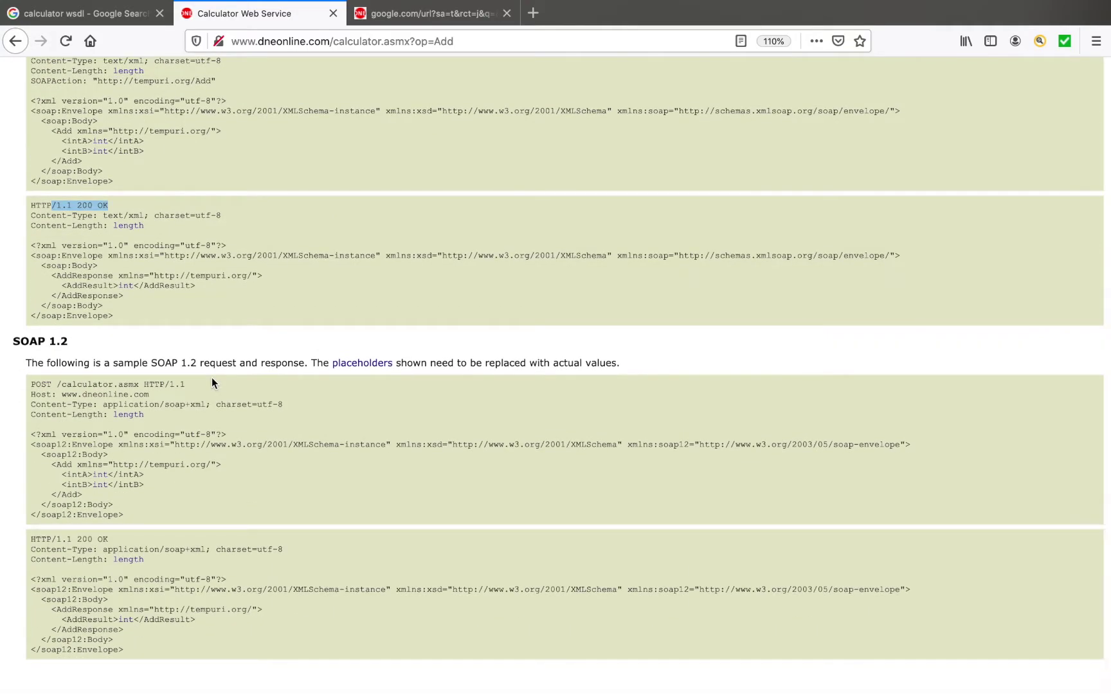
pyautogui.scroll(2, 211, 377)
pyautogui.scroll(4, 211, 384)
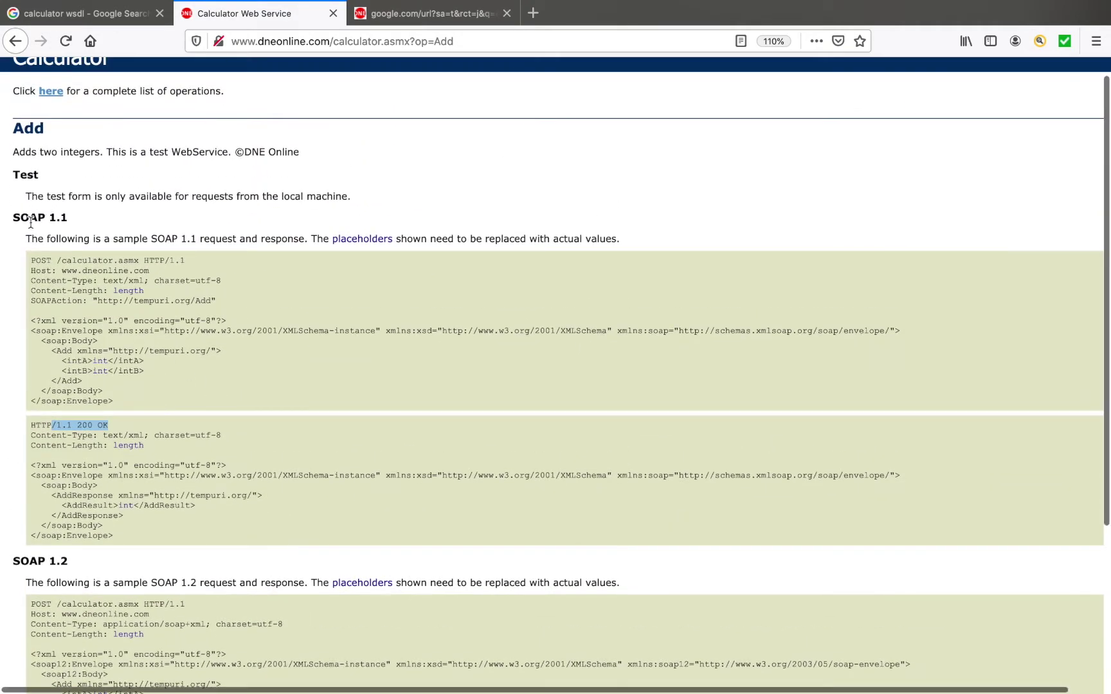
pyautogui.scroll(-4, 27, 399)
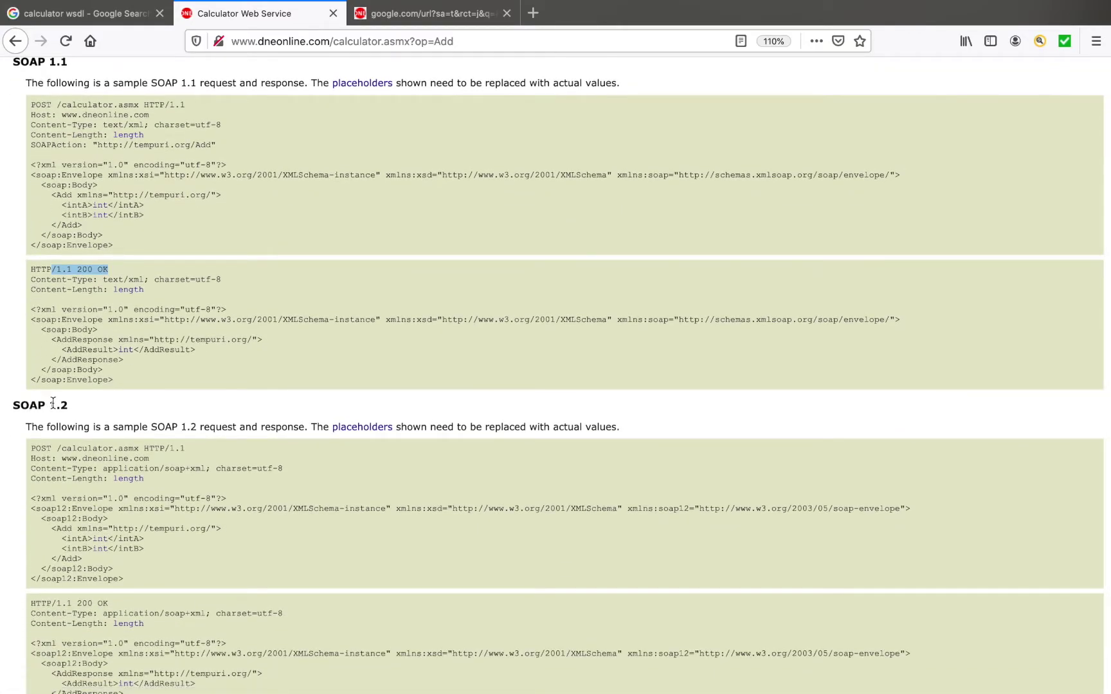
pyautogui.scroll(4, 19, 365)
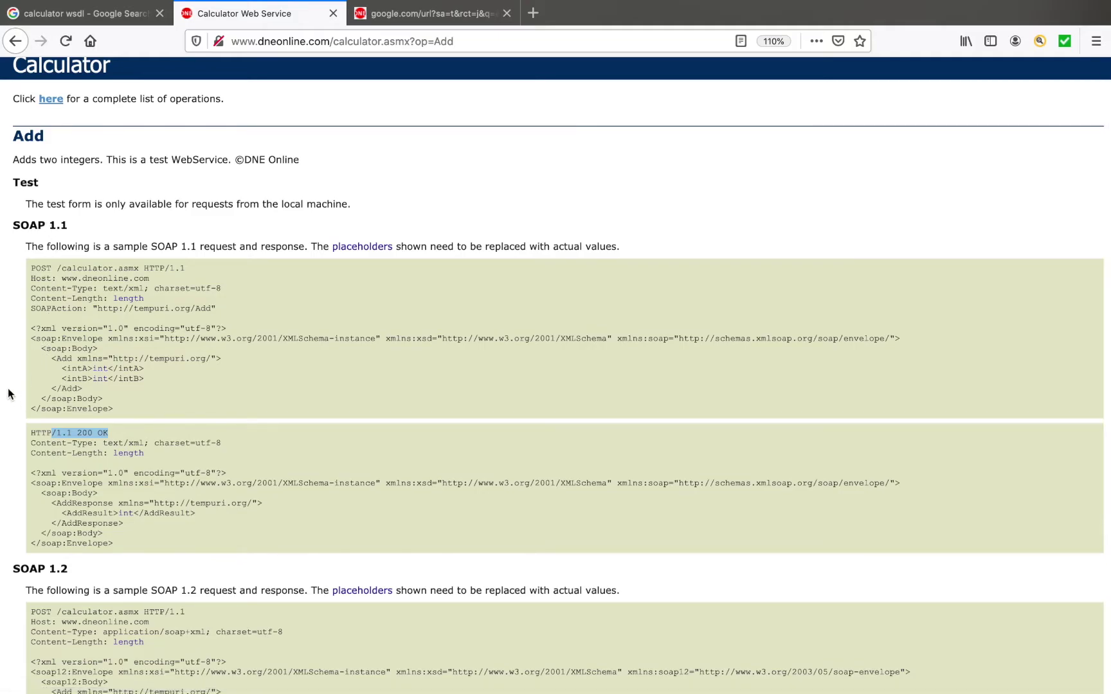
# Load the calculator.asmx?wsdl document in its own tab and look through its operation definitions
pyautogui.click(409, 13)
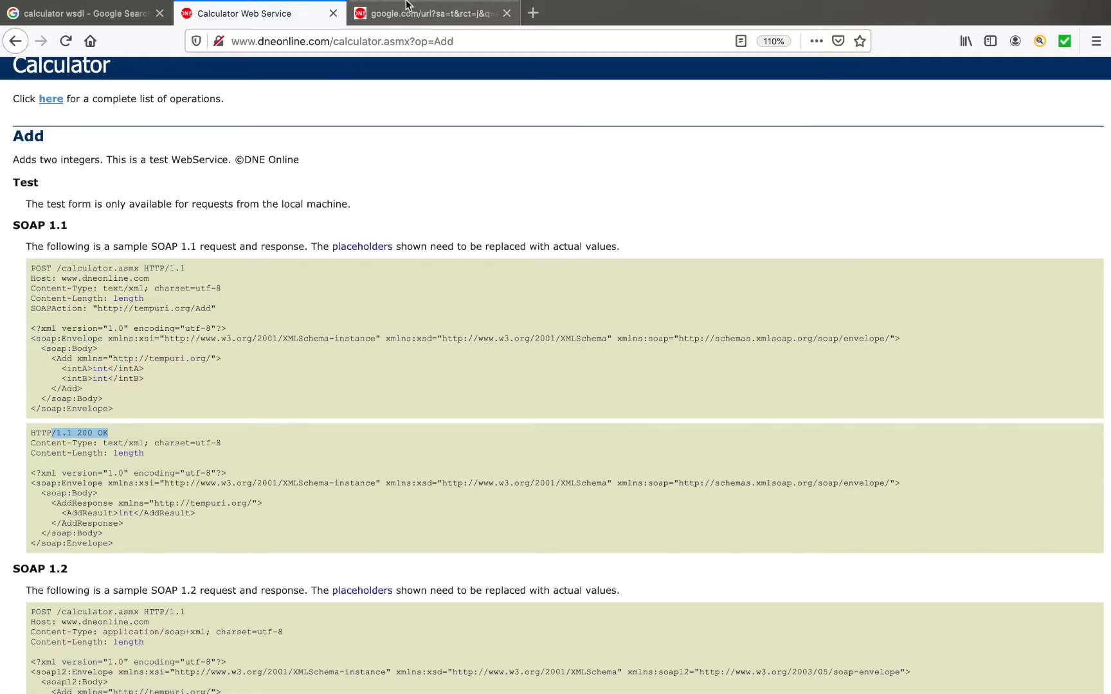
pyautogui.click(381, 46)
pyautogui.press('Return')
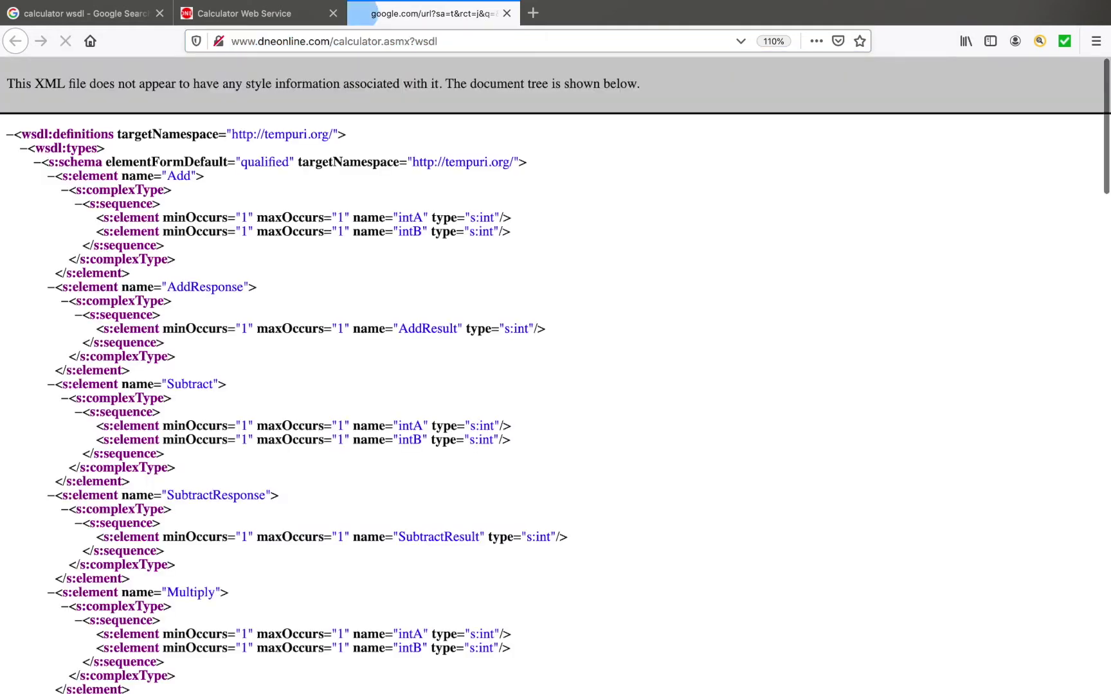
pyautogui.scroll(-15, 309, 411)
pyautogui.scroll(-3, 311, 422)
pyautogui.scroll(20, 311, 421)
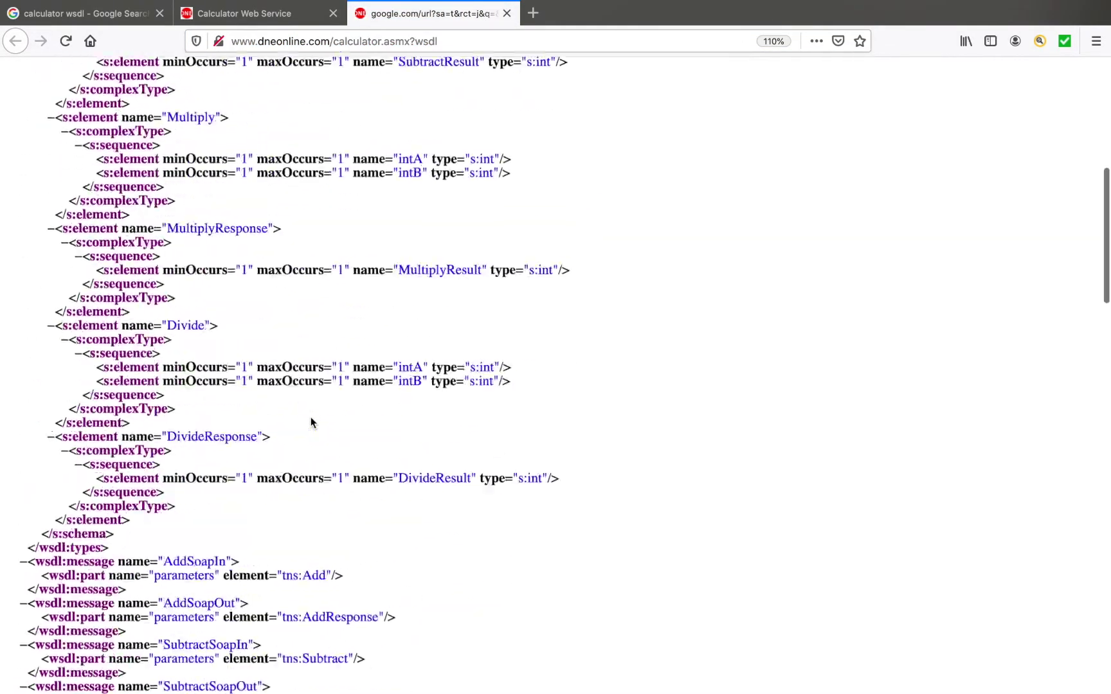
pyautogui.click(388, 40)
pyautogui.rightClick(389, 41)
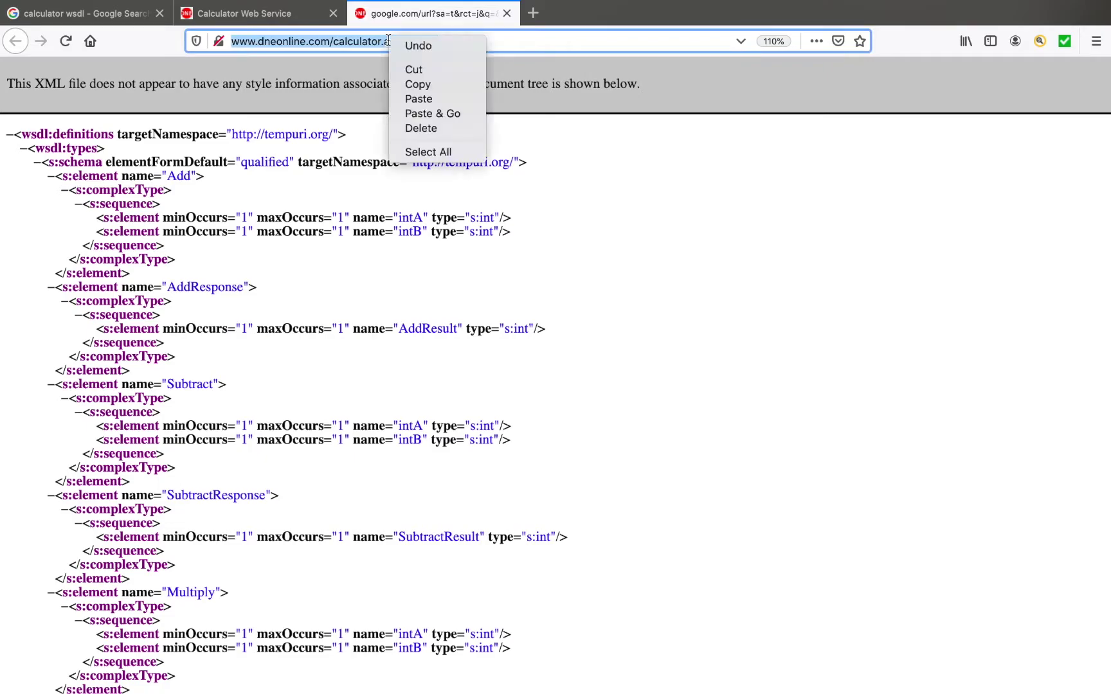
pyautogui.click(403, 87)
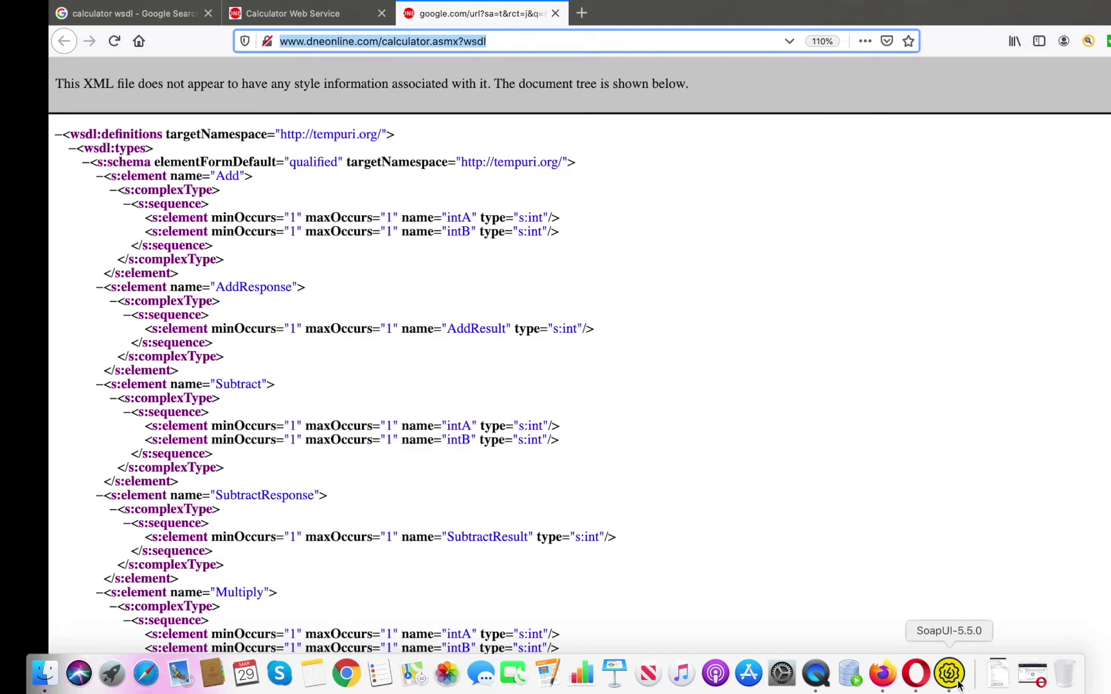
pyautogui.click(948, 673)
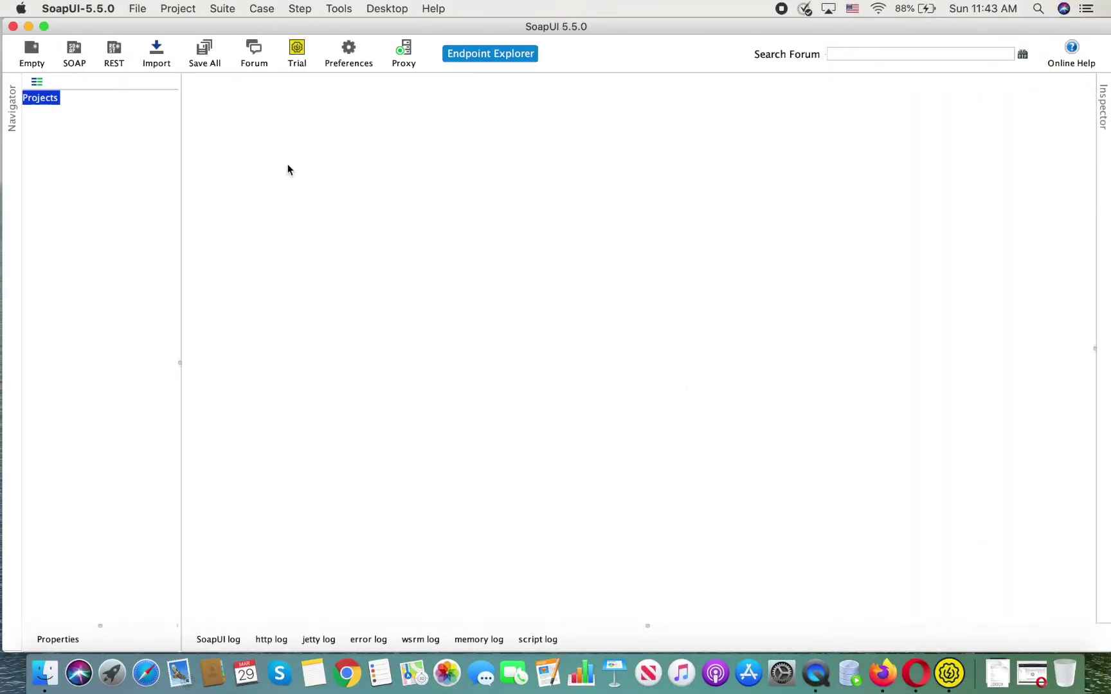
pyautogui.click(74, 58)
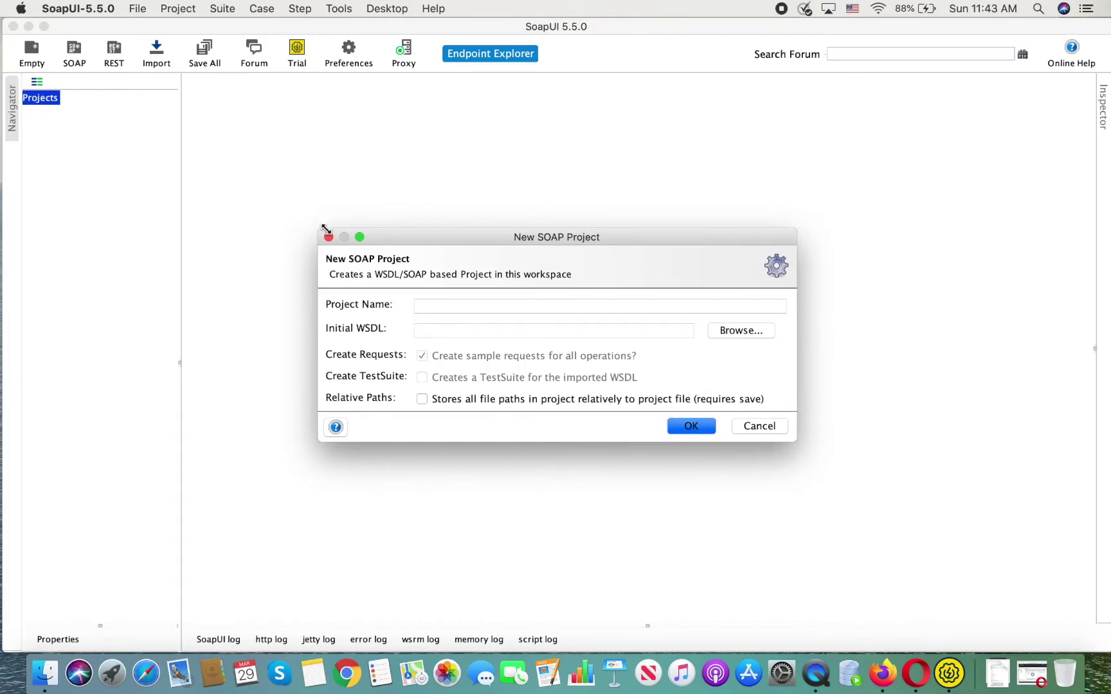
pyautogui.click(327, 237)
pyautogui.click(133, 9)
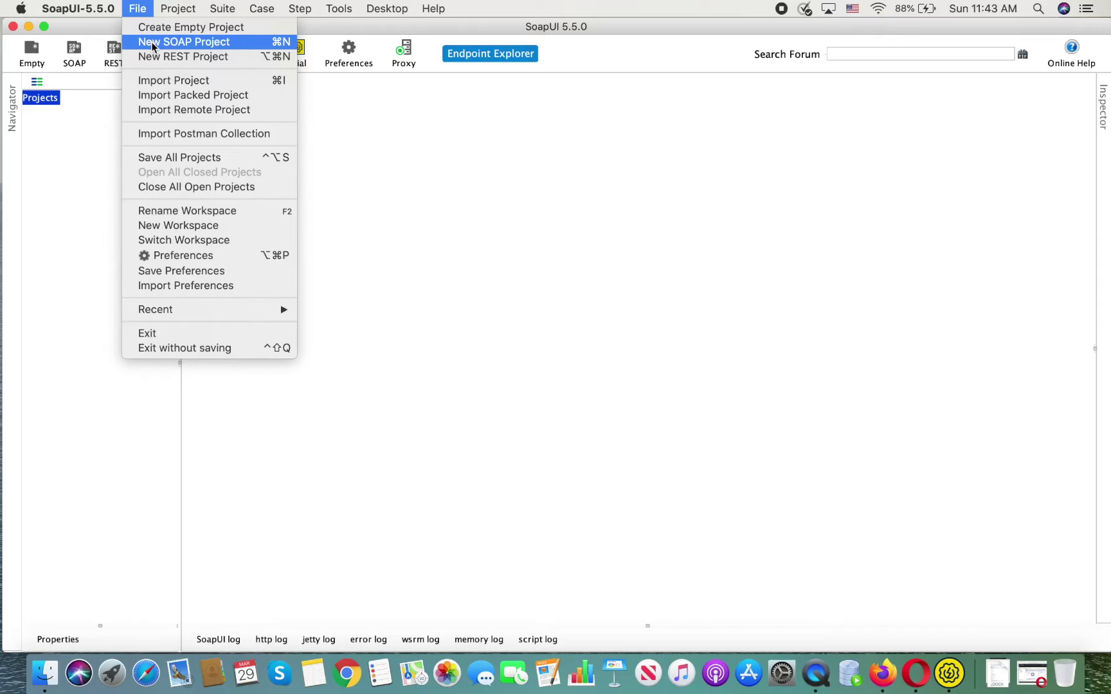
pyautogui.click(104, 118)
pyautogui.click(74, 51)
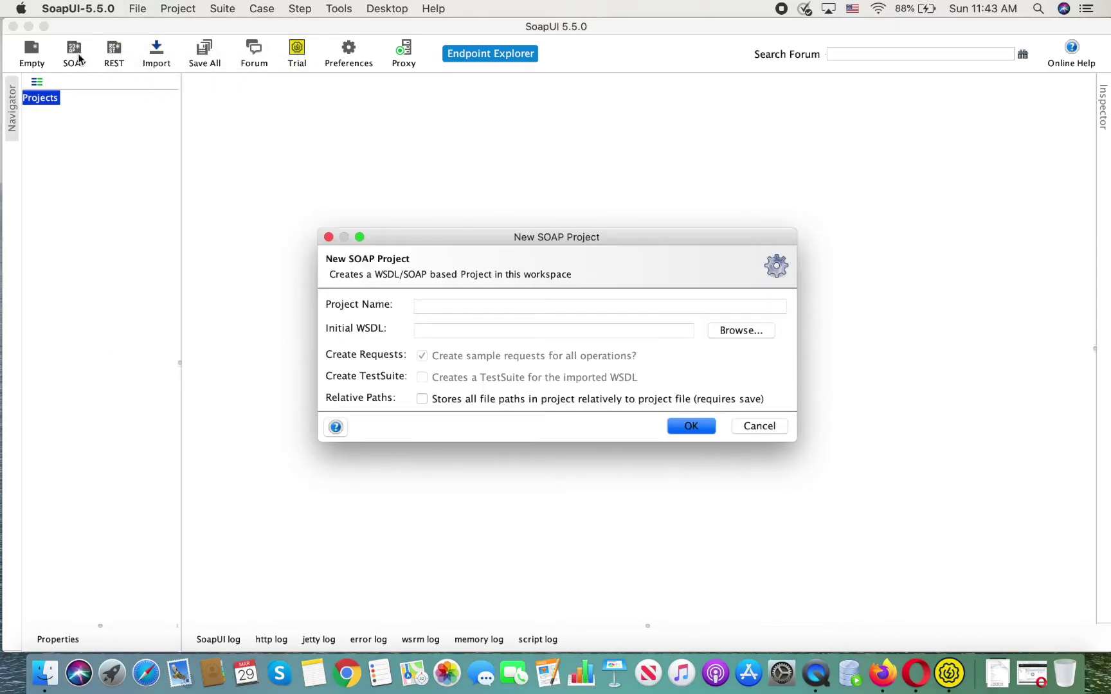
pyautogui.click(450, 307)
pyautogui.write('Ca')
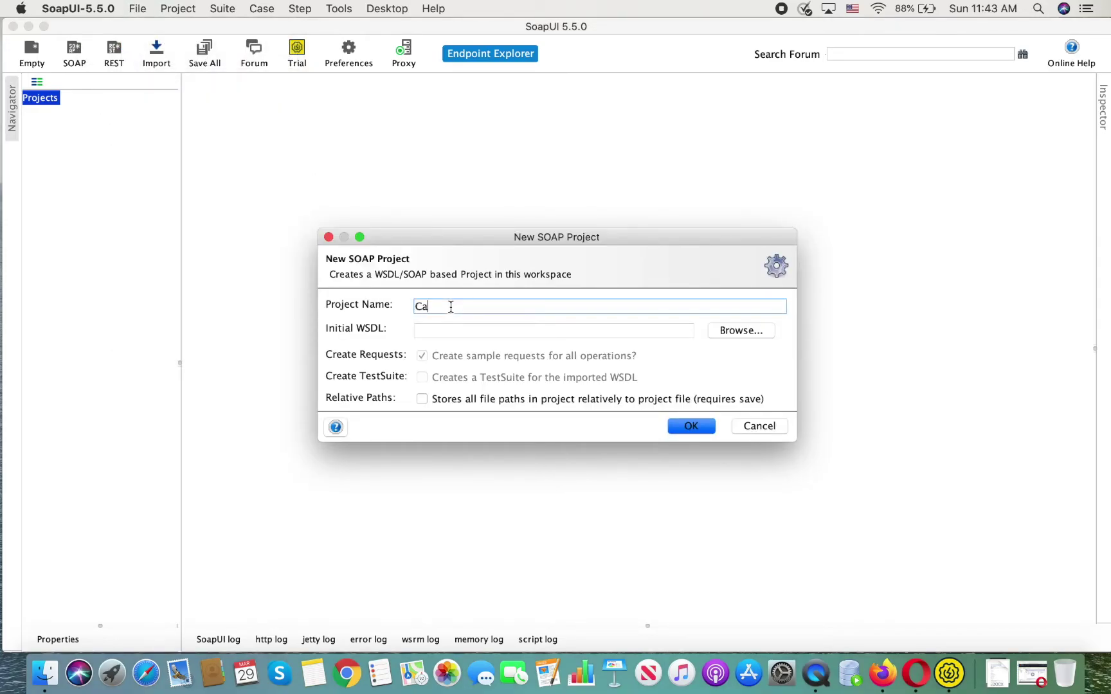
pyautogui.write('lculator')
pyautogui.click(440, 331)
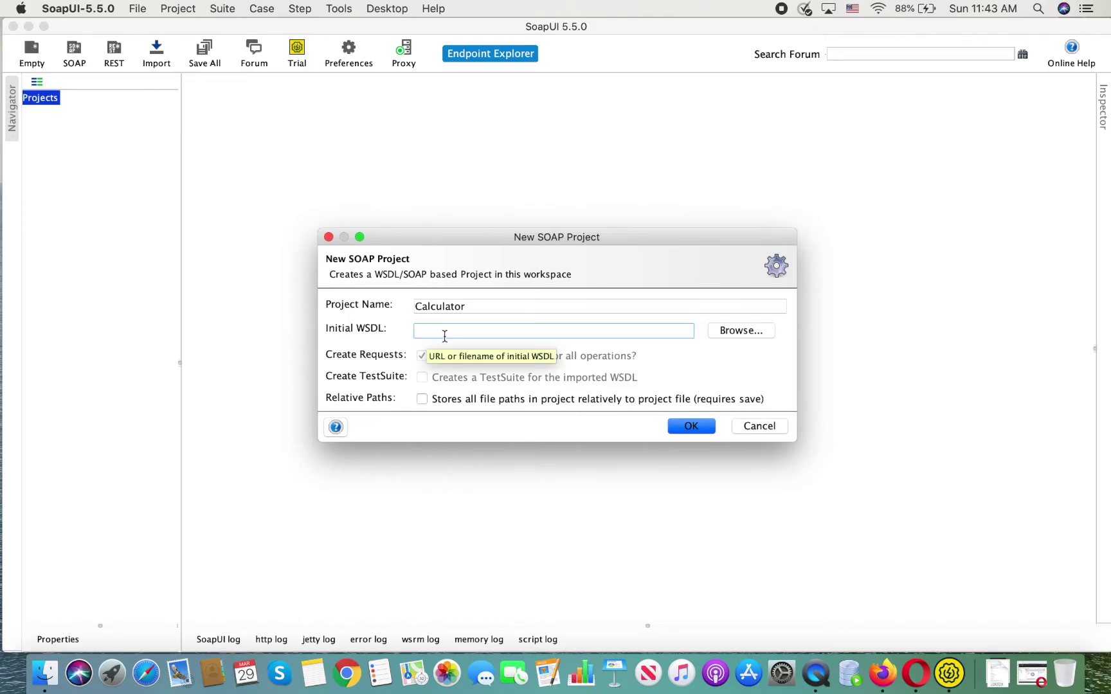
pyautogui.press('super+v')
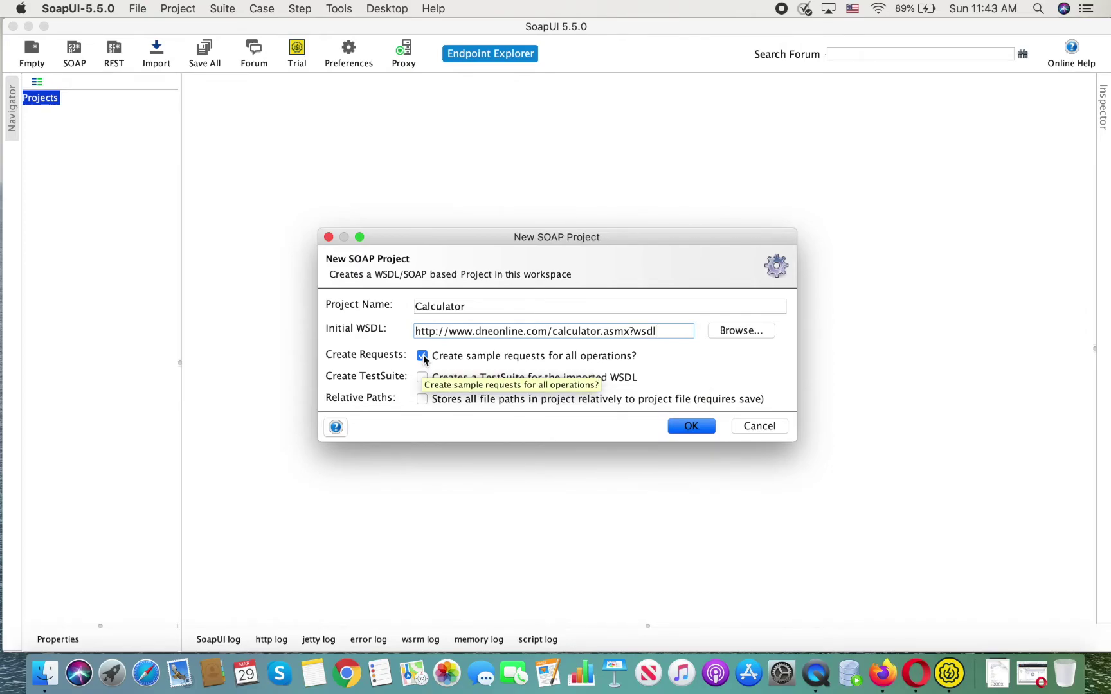
pyautogui.click(688, 427)
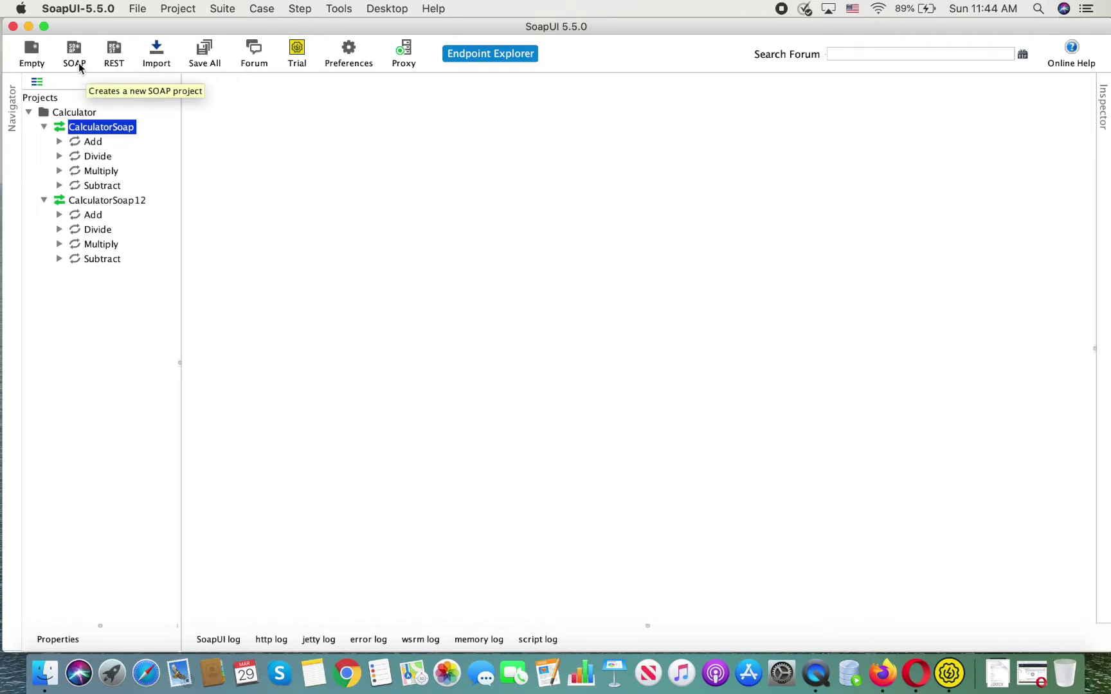
pyautogui.click(56, 113)
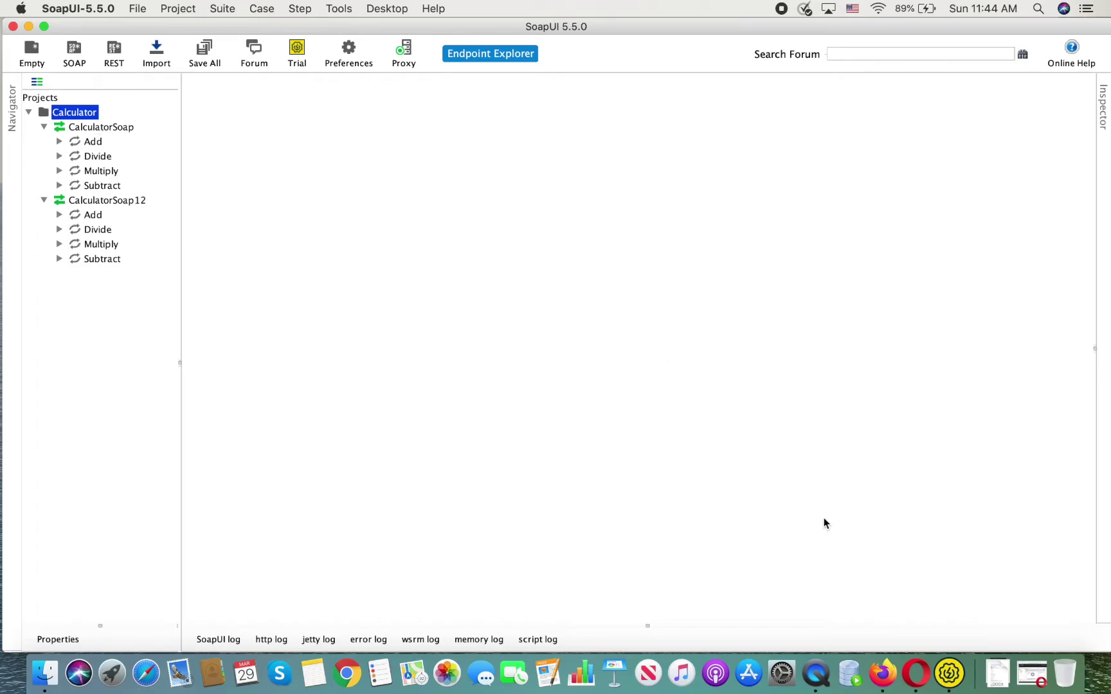
# Switch to Firefox and return to the Calculator Web Service page with the Add operation's SOAP samples
pyautogui.click(882, 673)
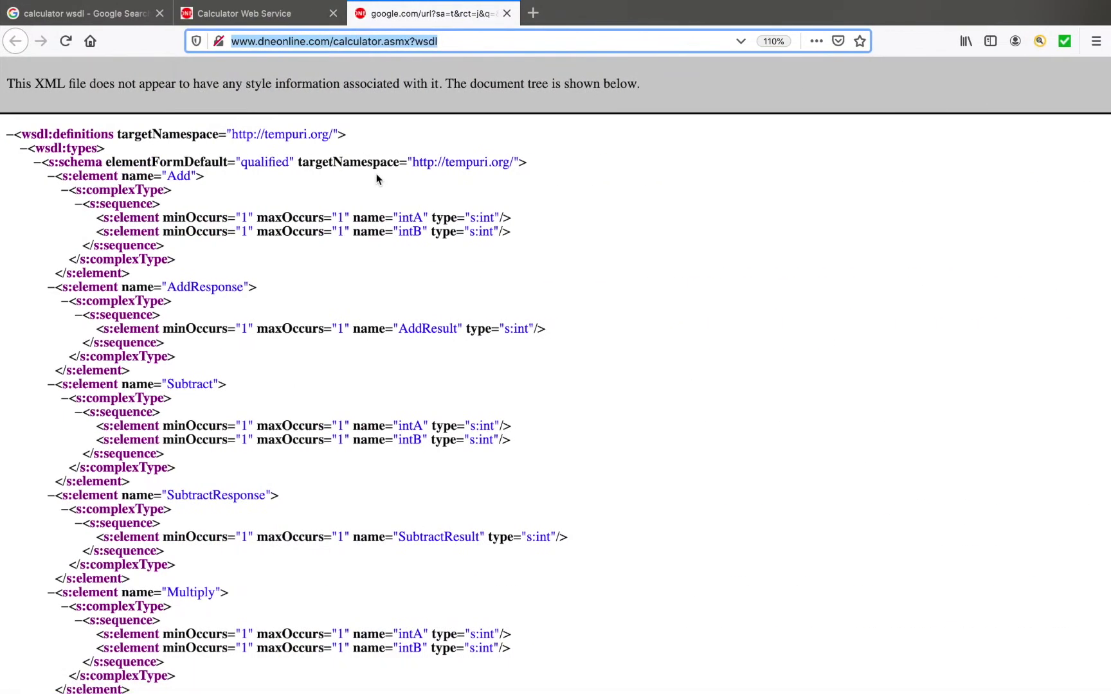
pyautogui.click(283, 8)
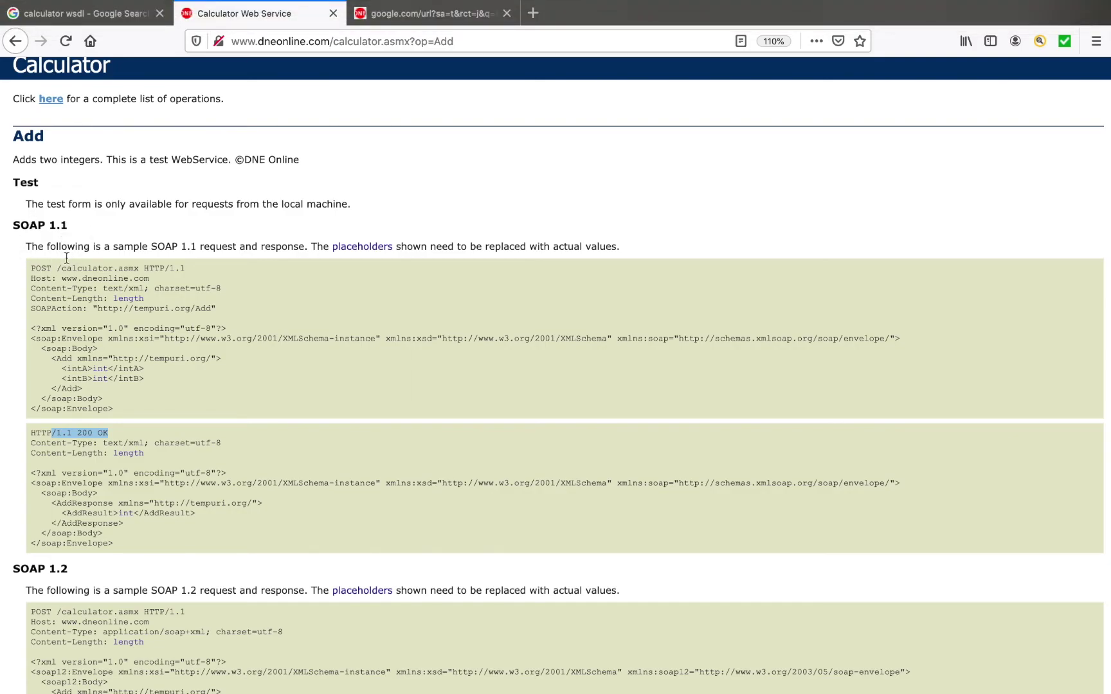
# Look through the Add operation's SOAP 1.1 and SOAP 1.2 samples, and switch back to SoapUI
pyautogui.scroll(-5, 64, 243)
pyautogui.scroll(1, 259, 301)
pyautogui.scroll(3, 259, 300)
pyautogui.click(948, 673)
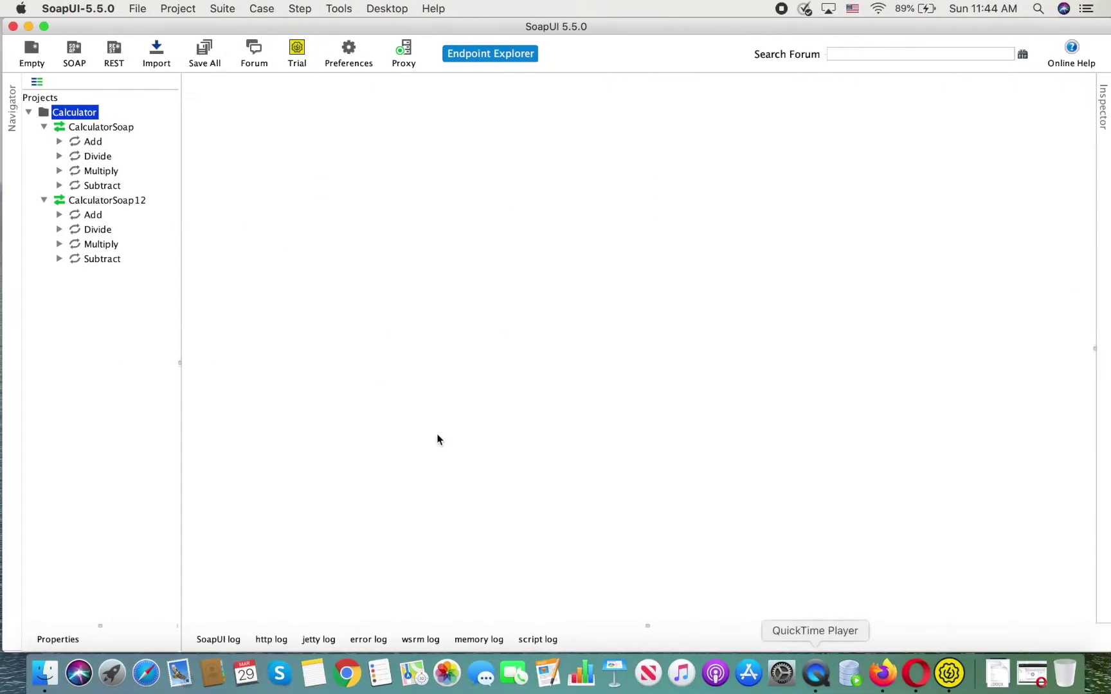
# Collapse the CalculatorSoap interface and expand the Add, Divide, Multiply and Subtract operations under CalculatorSoap12 to reveal their requests
pyautogui.click(43, 127)
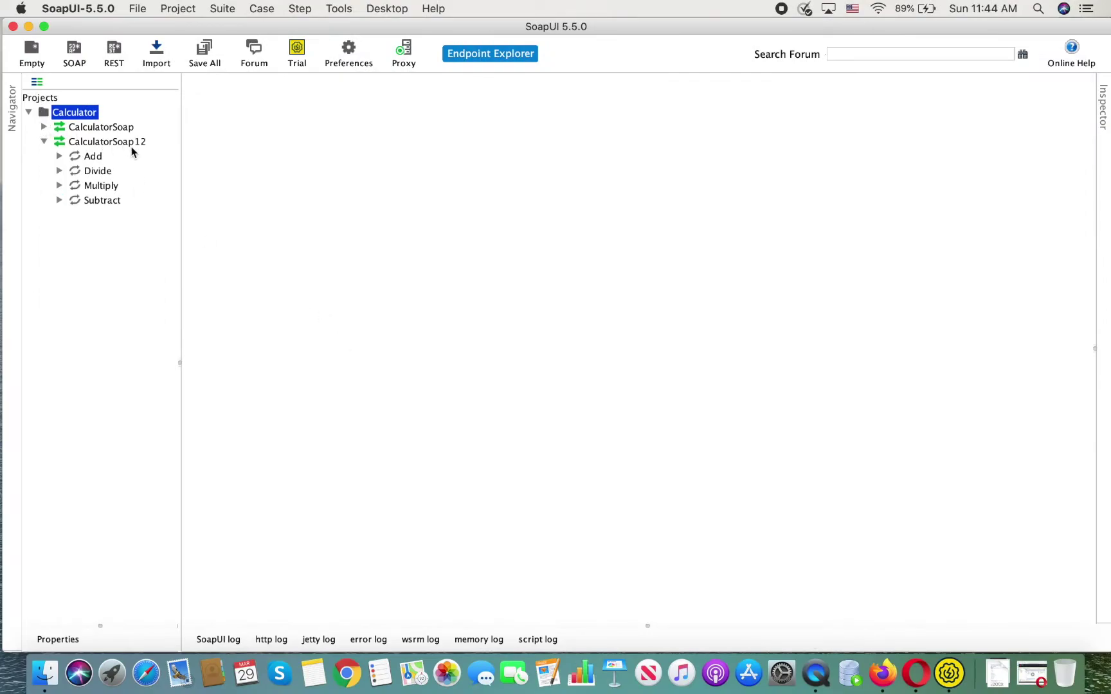
pyautogui.click(59, 156)
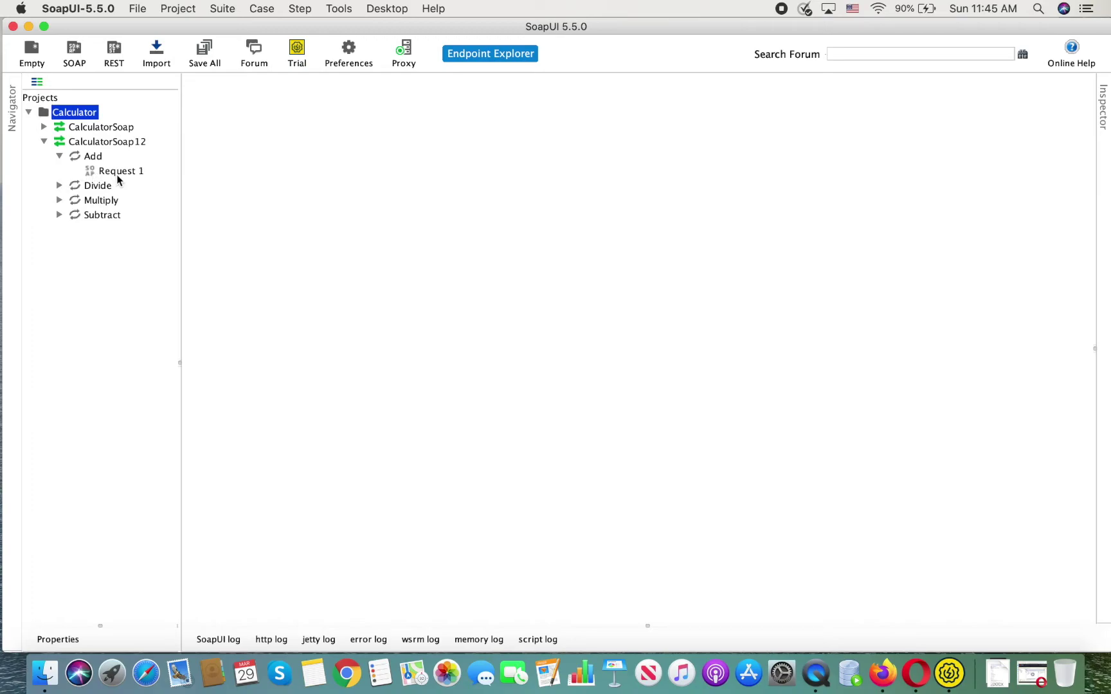
pyautogui.click(59, 186)
pyautogui.click(59, 215)
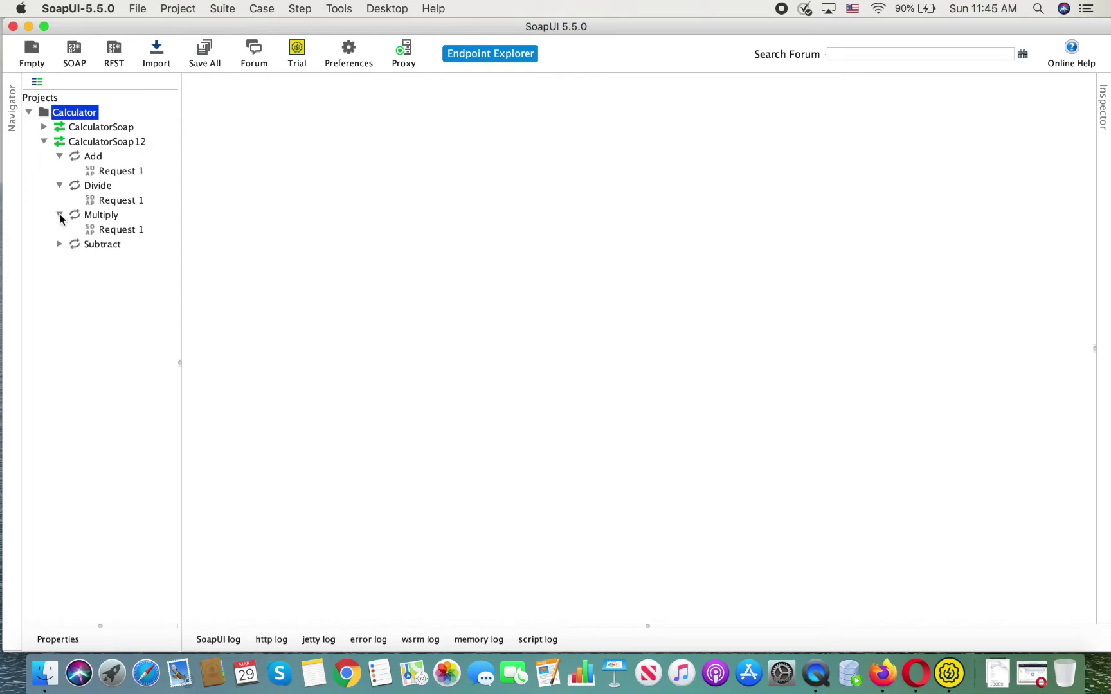
pyautogui.click(59, 245)
# Open Request 1 of the CalculatorSoap12 Add operation and examine its envelope and Add element
pyautogui.click(113, 171)
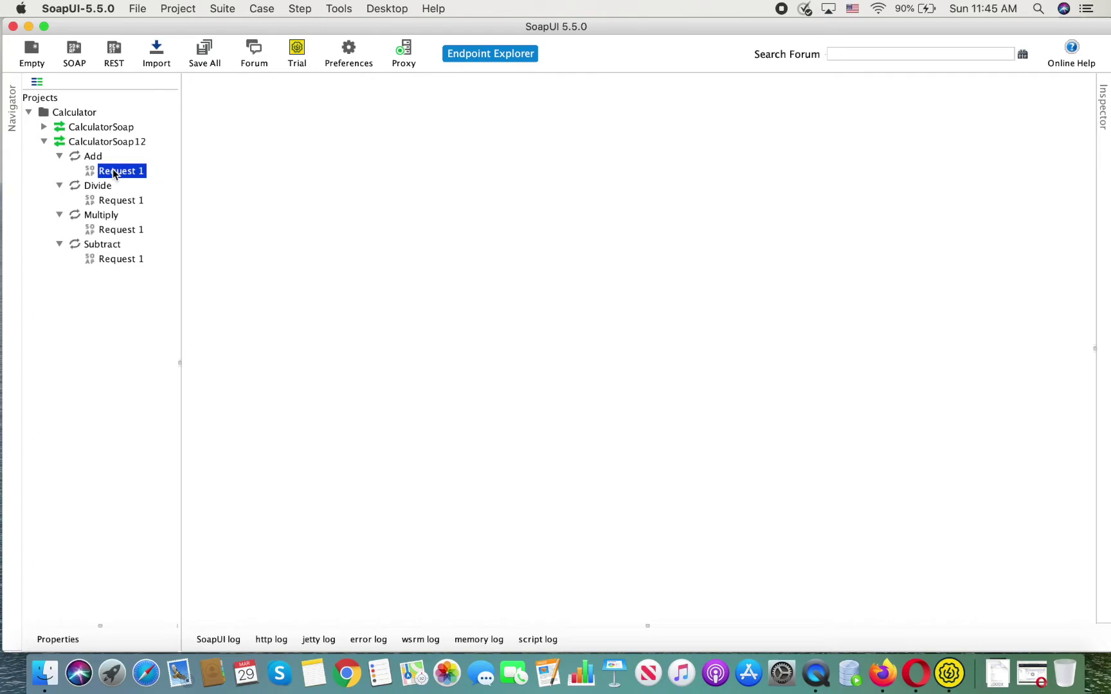
pyautogui.doubleClick(113, 168)
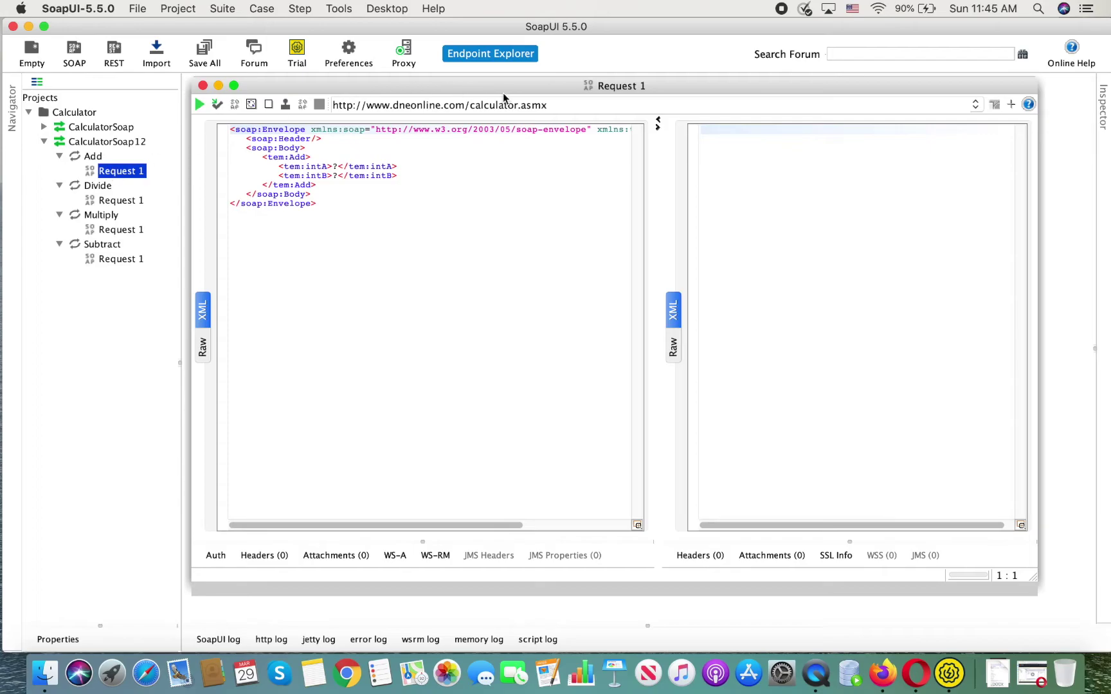
pyautogui.moveTo(536, 84)
pyautogui.mouseDown()
pyautogui.moveTo(535, 109)
pyautogui.moveTo(542, 101)
pyautogui.mouseUp()
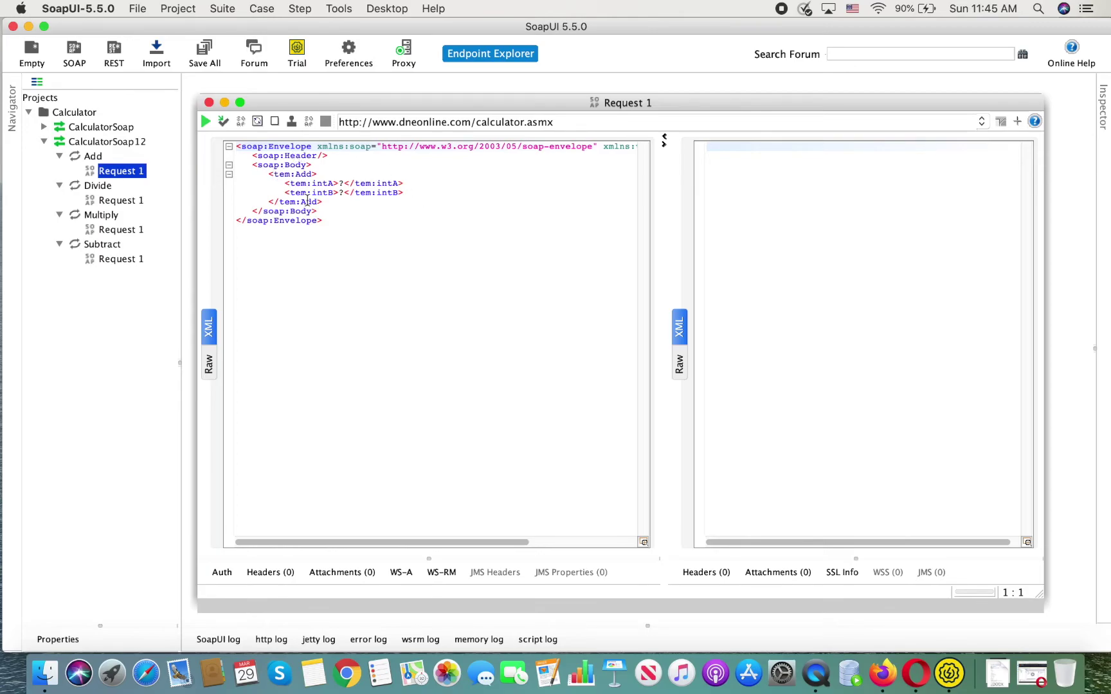
pyautogui.moveTo(328, 221); pyautogui.dragTo(226, 147)
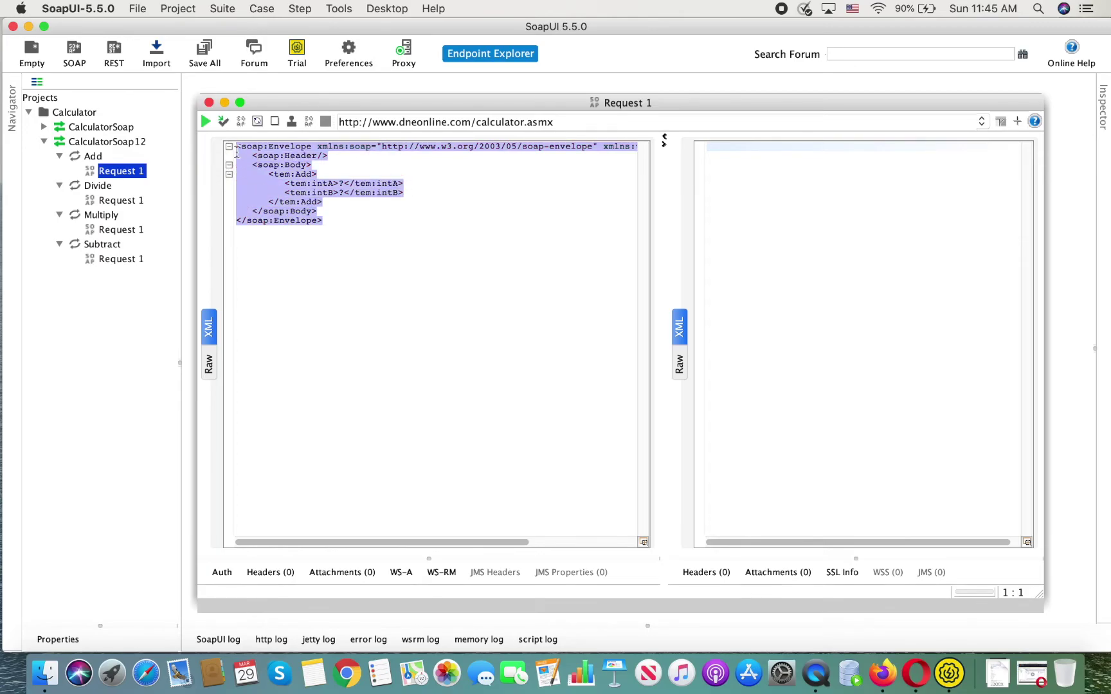
pyautogui.click(295, 250)
pyautogui.moveTo(312, 147); pyautogui.dragTo(269, 148)
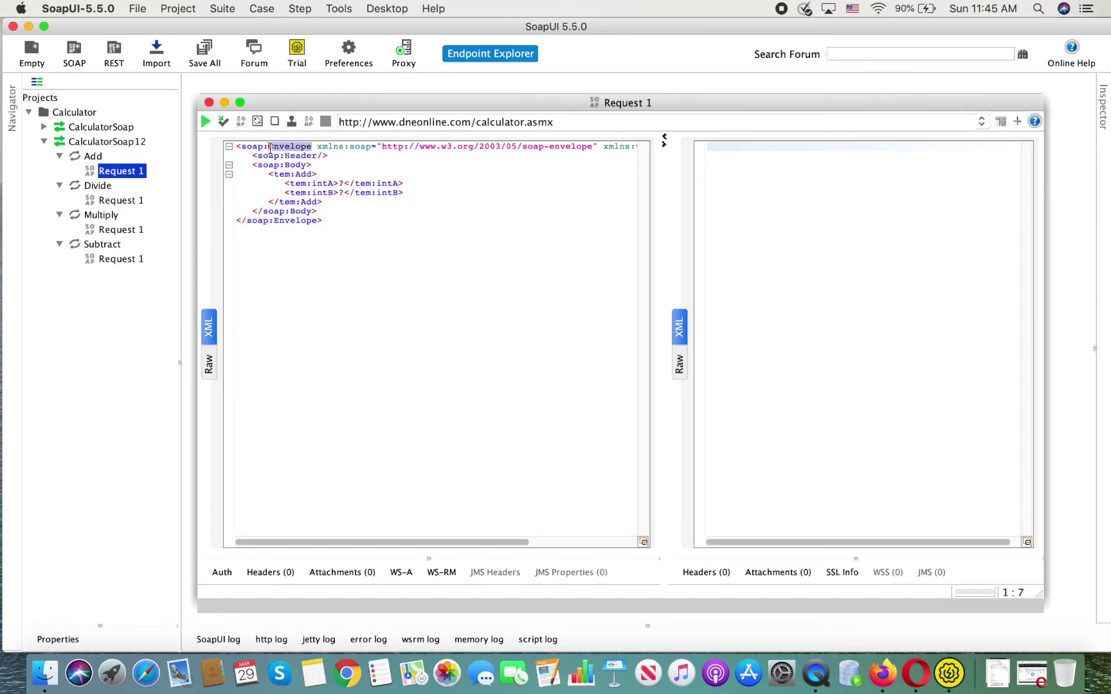
pyautogui.doubleClick(298, 174)
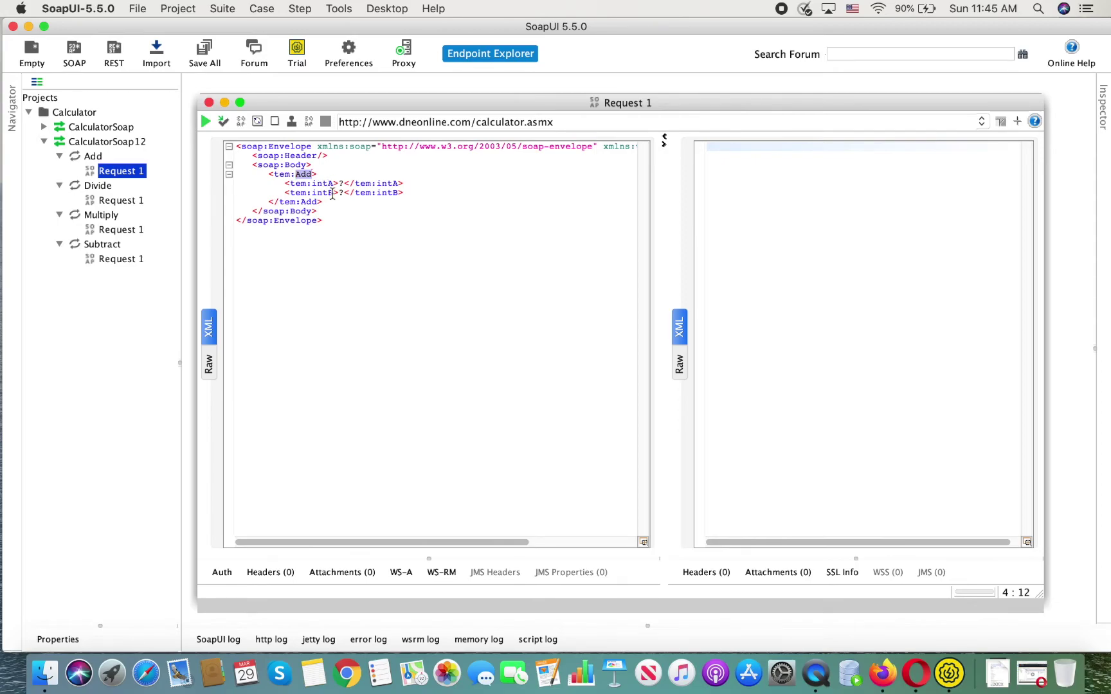
# Send the Add request with intA set to 1789 and intB set to 248, and display the response headers
pyautogui.doubleClick(341, 183)
pyautogui.write('789')
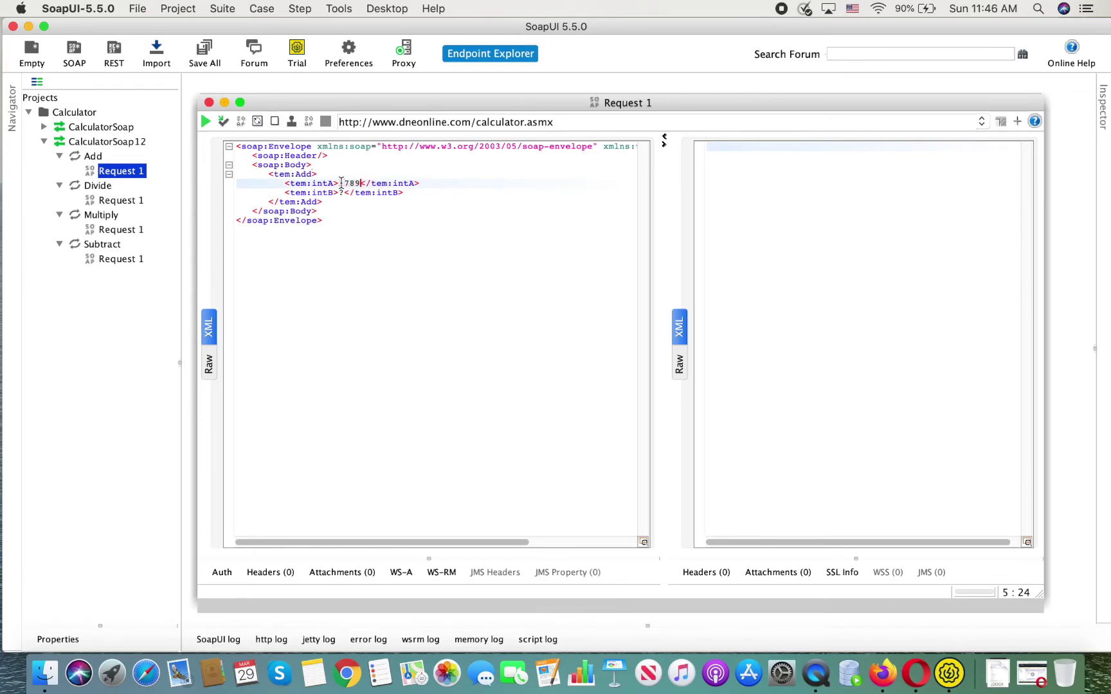
pyautogui.click(344, 192)
pyautogui.doubleClick(341, 192)
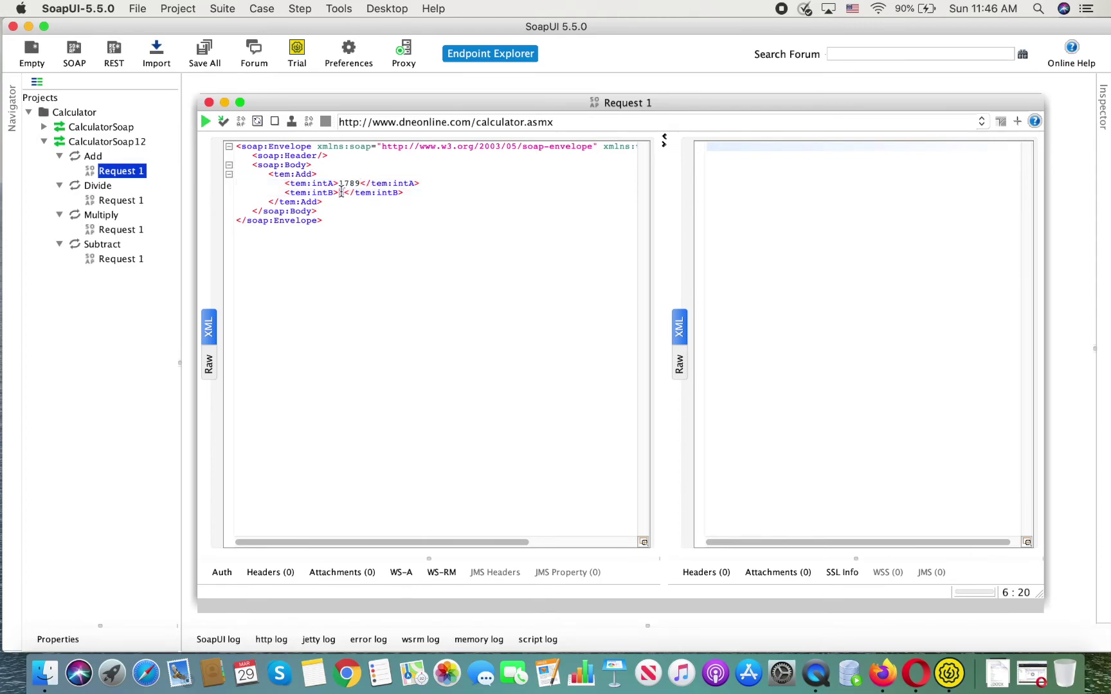
pyautogui.write('148')
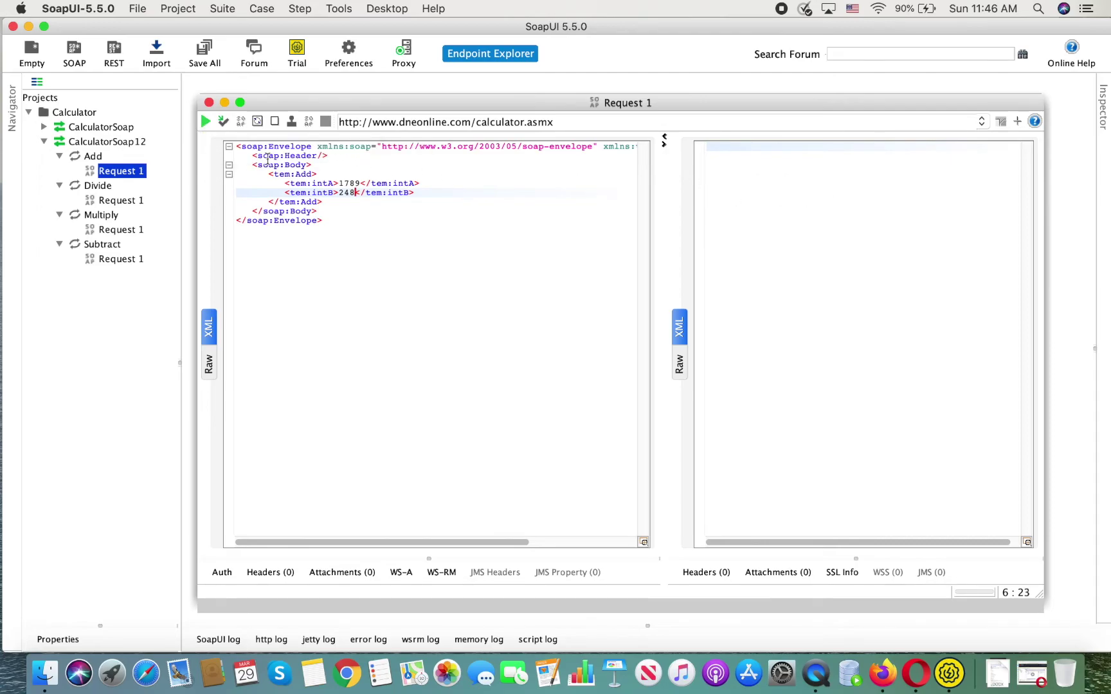
pyautogui.click(206, 121)
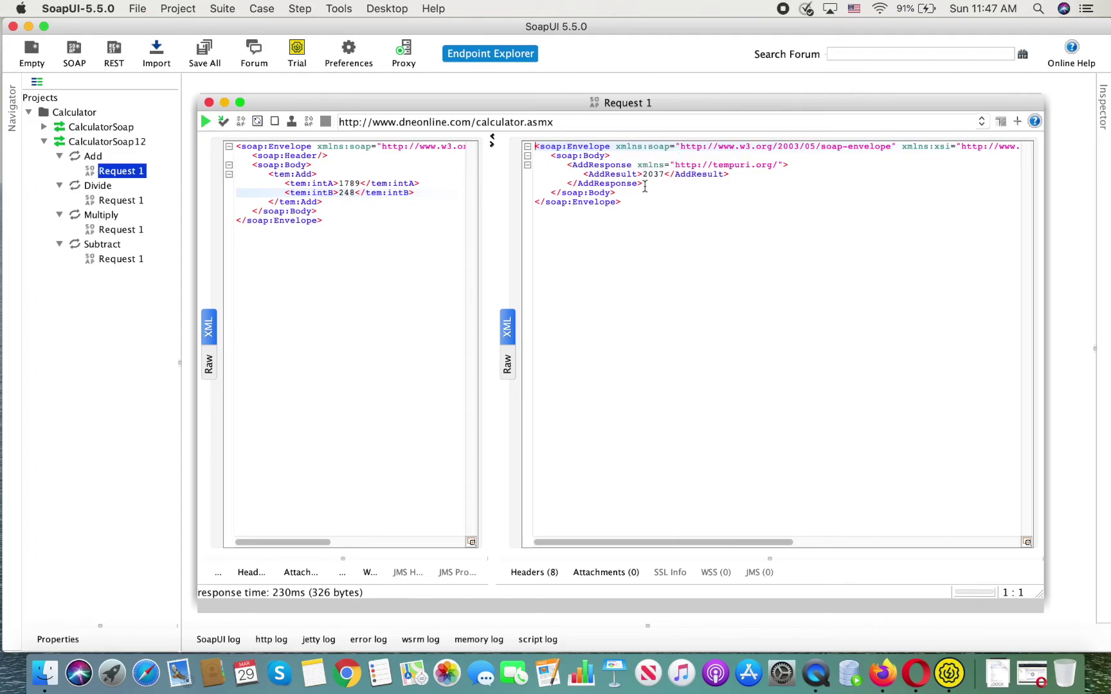
pyautogui.click(535, 572)
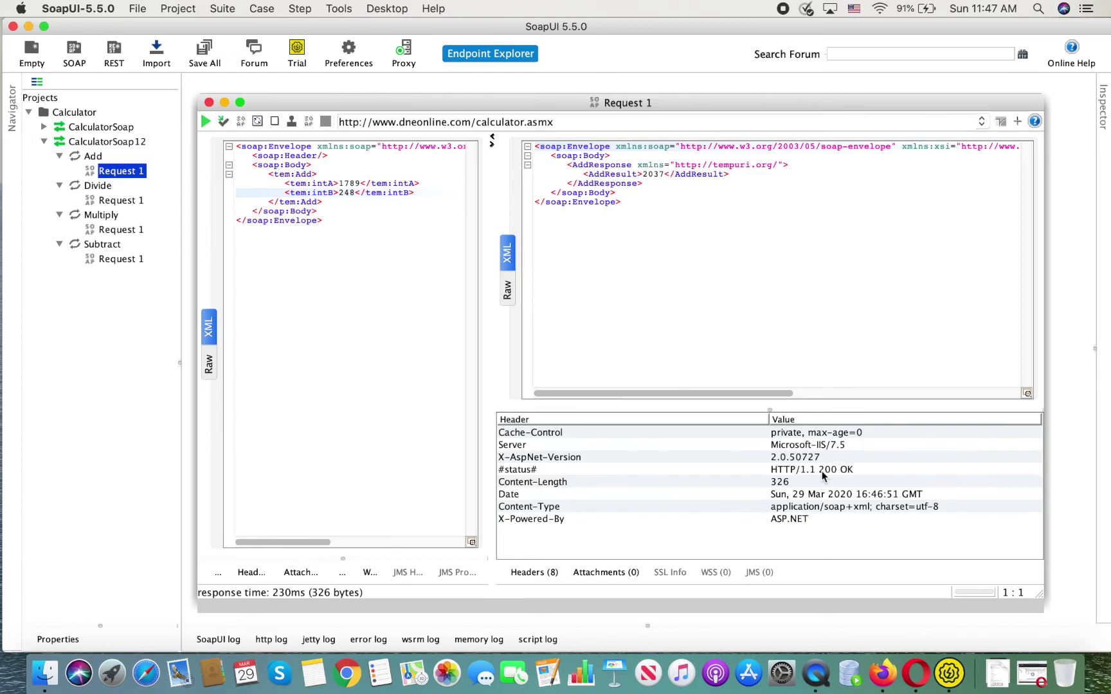
# Resend the Add request with intA set to 3 and intB set to 2, and close the request window
pyautogui.click(355, 180)
pyautogui.moveTo(355, 180)
pyautogui.mouseDown()
pyautogui.moveTo(342, 180)
pyautogui.moveTo(355, 193)
pyautogui.moveTo(346, 194)
pyautogui.mouseUp()
pyautogui.write('3')
pyautogui.press('BackSpace')
pyautogui.click(206, 121)
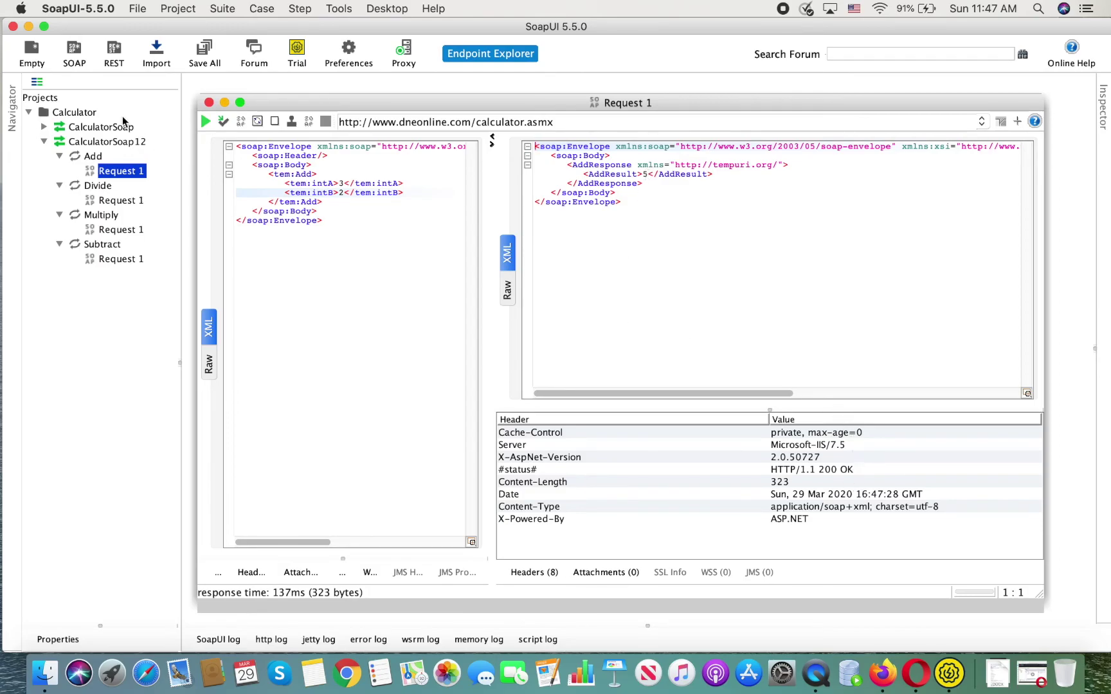
pyautogui.click(209, 103)
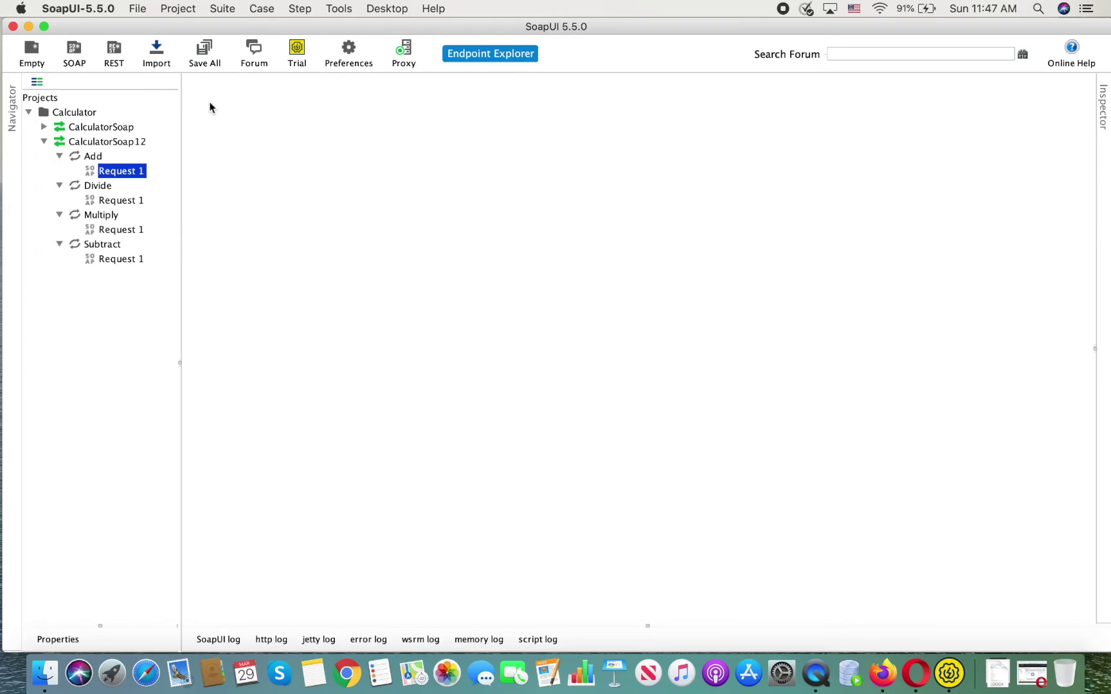
# Open Request 1 of the Divide operation and send it with intA set to 4 and intB set to 0
pyautogui.click(108, 201)
pyautogui.doubleClick(108, 203)
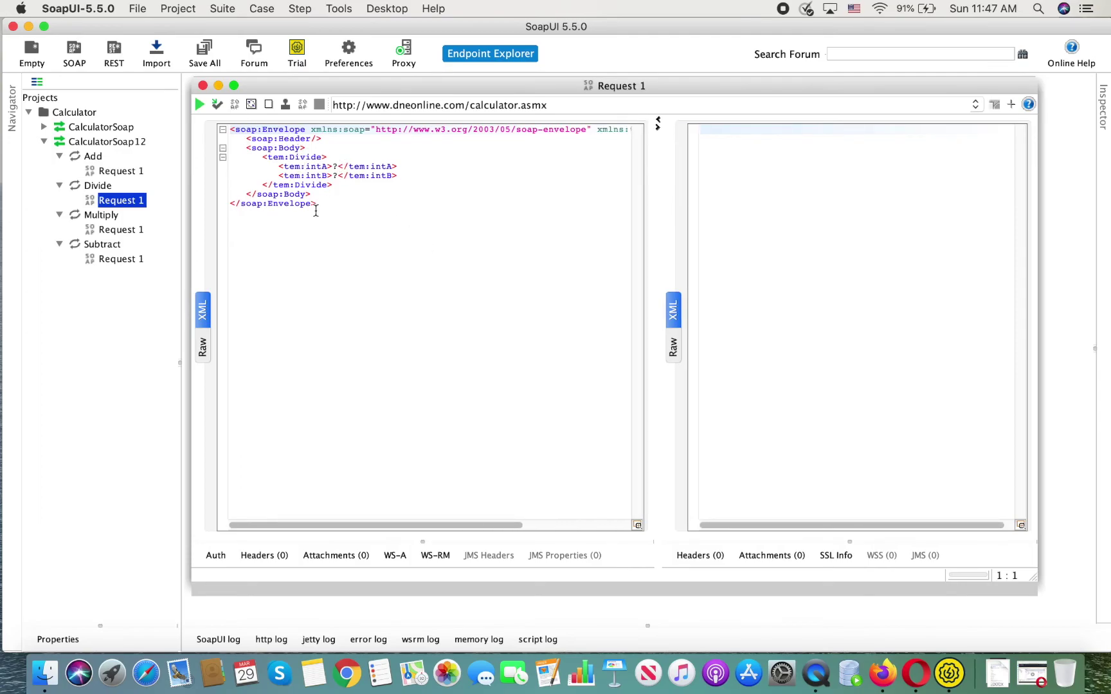
pyautogui.click(335, 166)
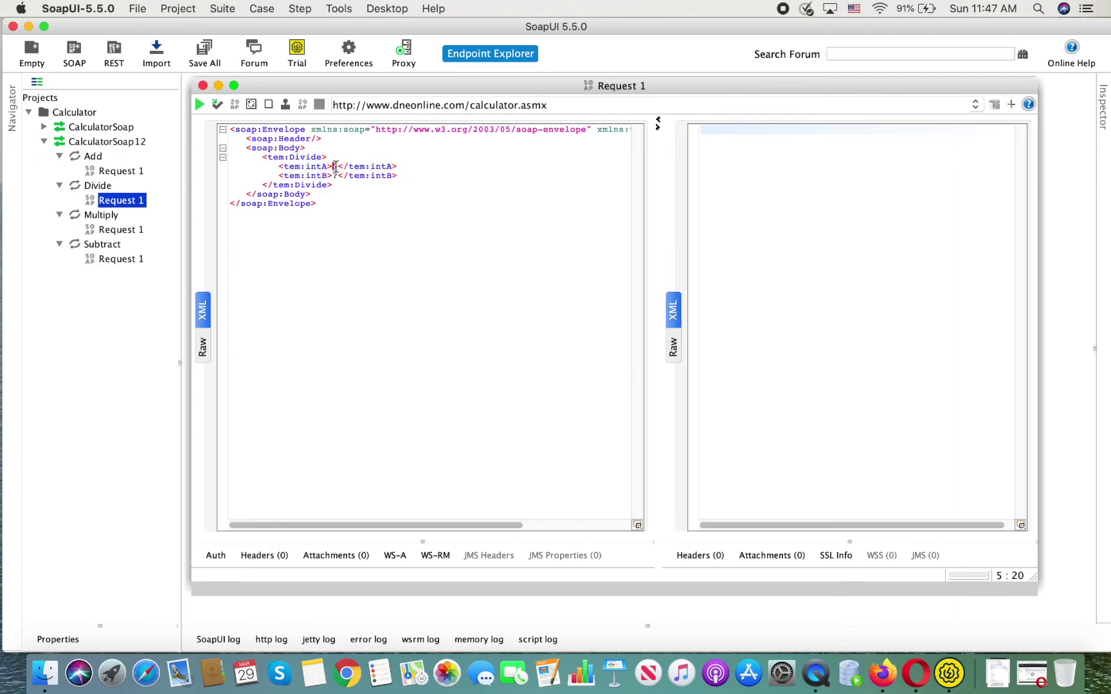
pyautogui.write('4')
pyautogui.click(334, 175)
pyautogui.write('0')
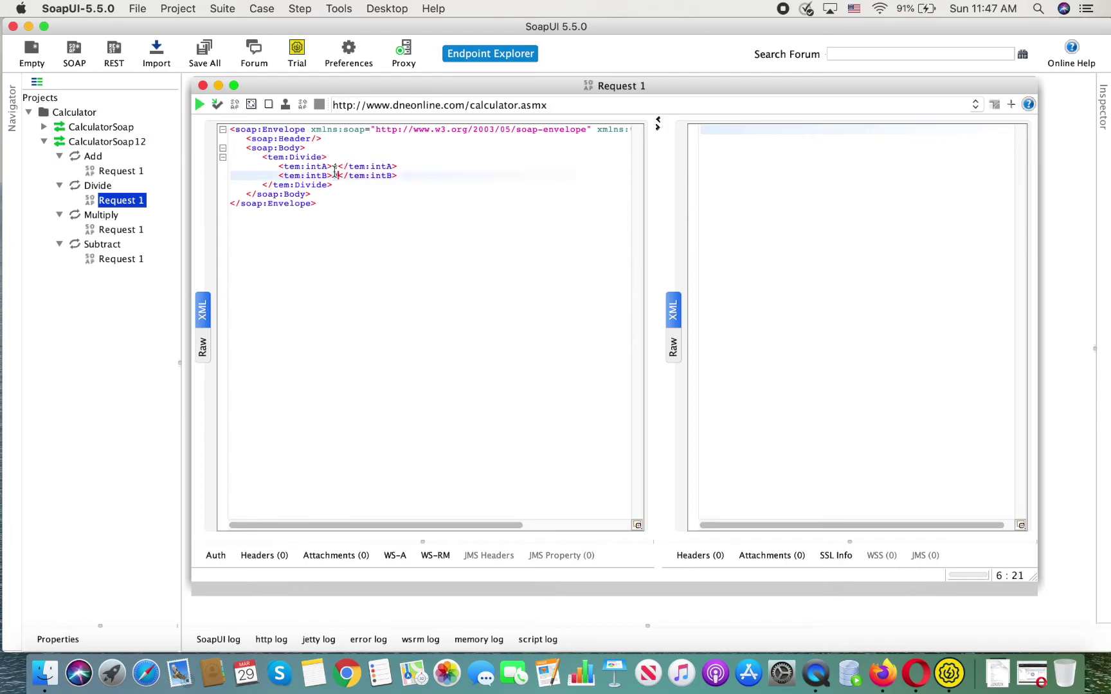
pyautogui.click(200, 105)
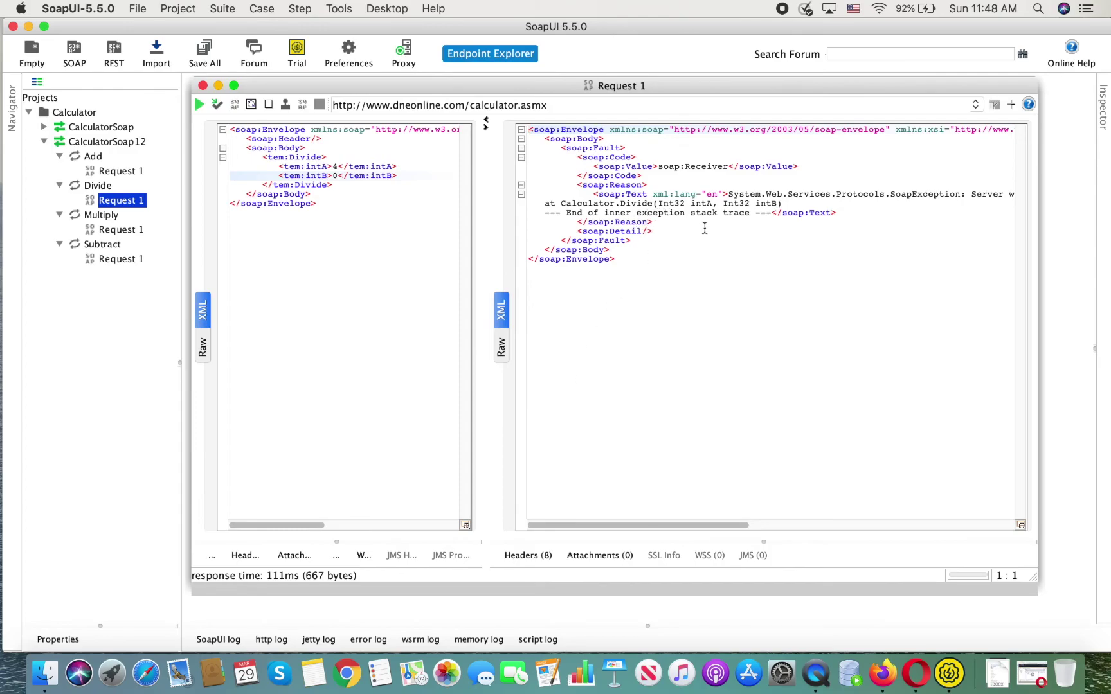
# Read the full text of the Divide response and display its headers to check the status
pyautogui.hscroll(5, 704, 228)
pyautogui.hscroll(-5, 705, 228)
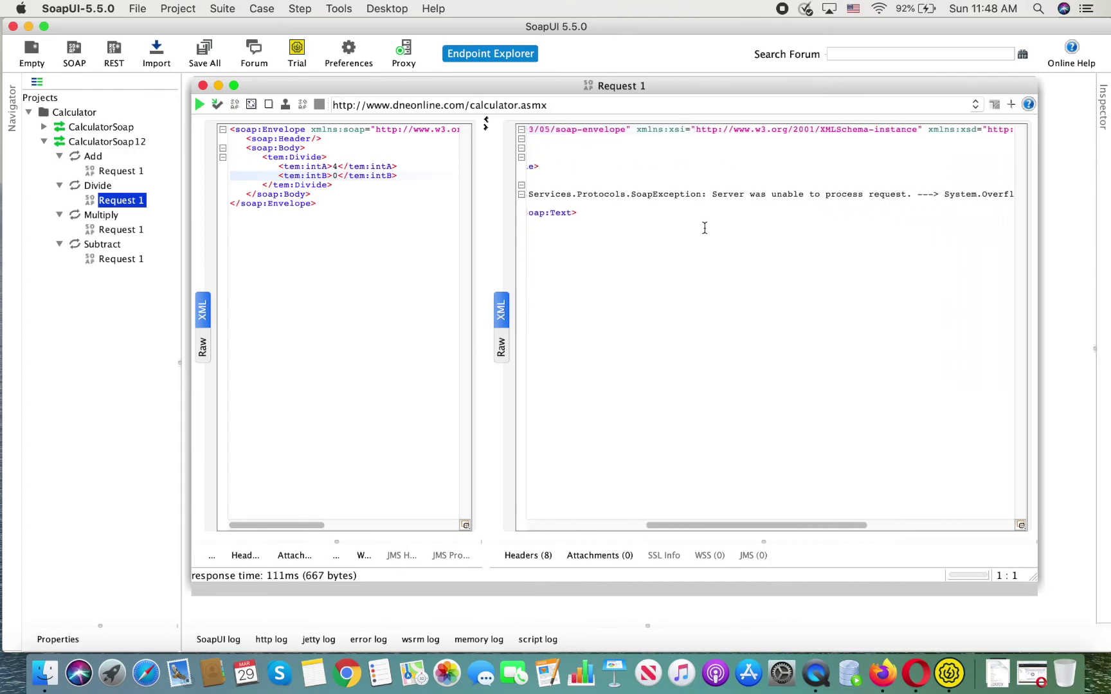
pyautogui.click(528, 557)
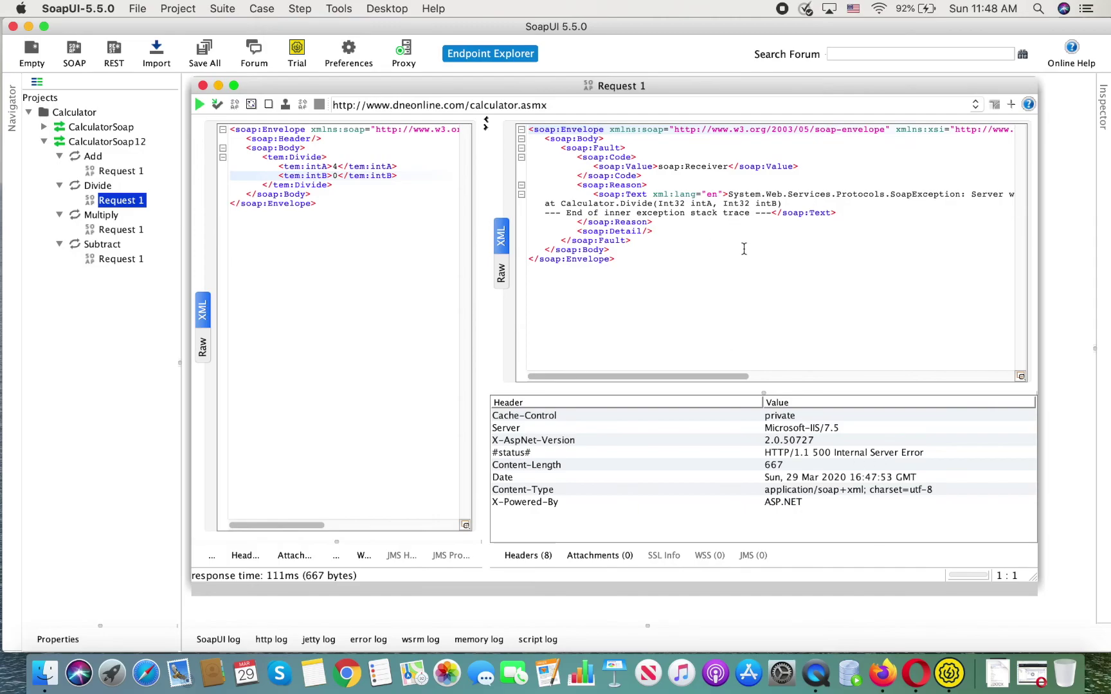
# Resend the Divide request with intB set to 2, and close the request window
pyautogui.click(335, 173)
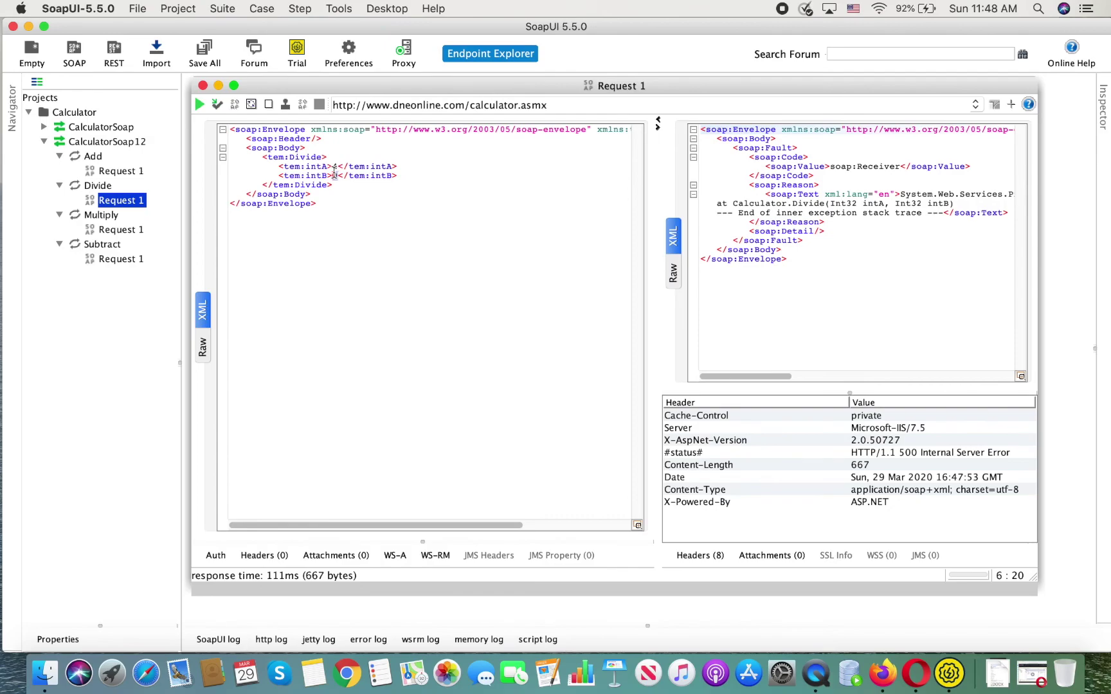
pyautogui.write('2')
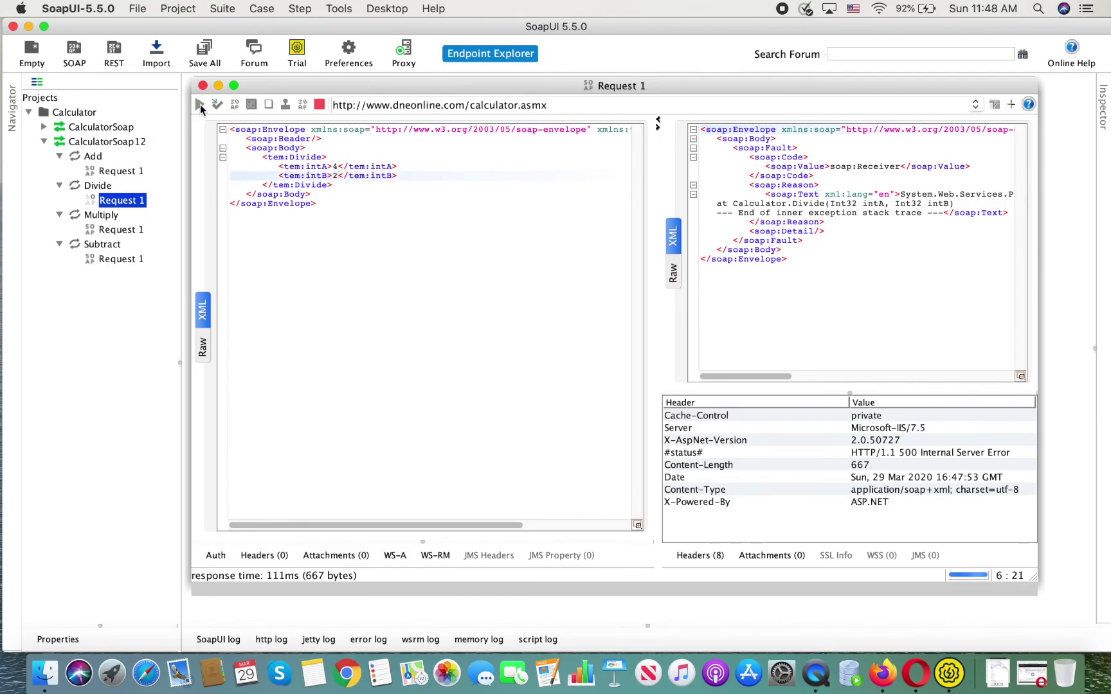
pyautogui.click(199, 104)
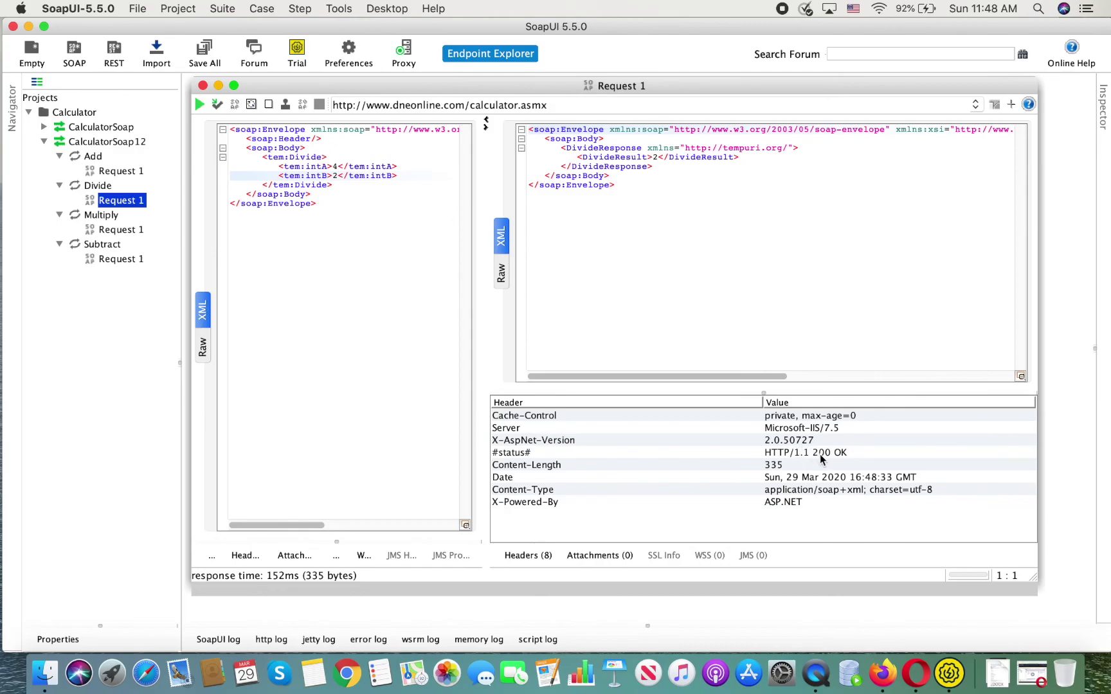
pyautogui.click(203, 86)
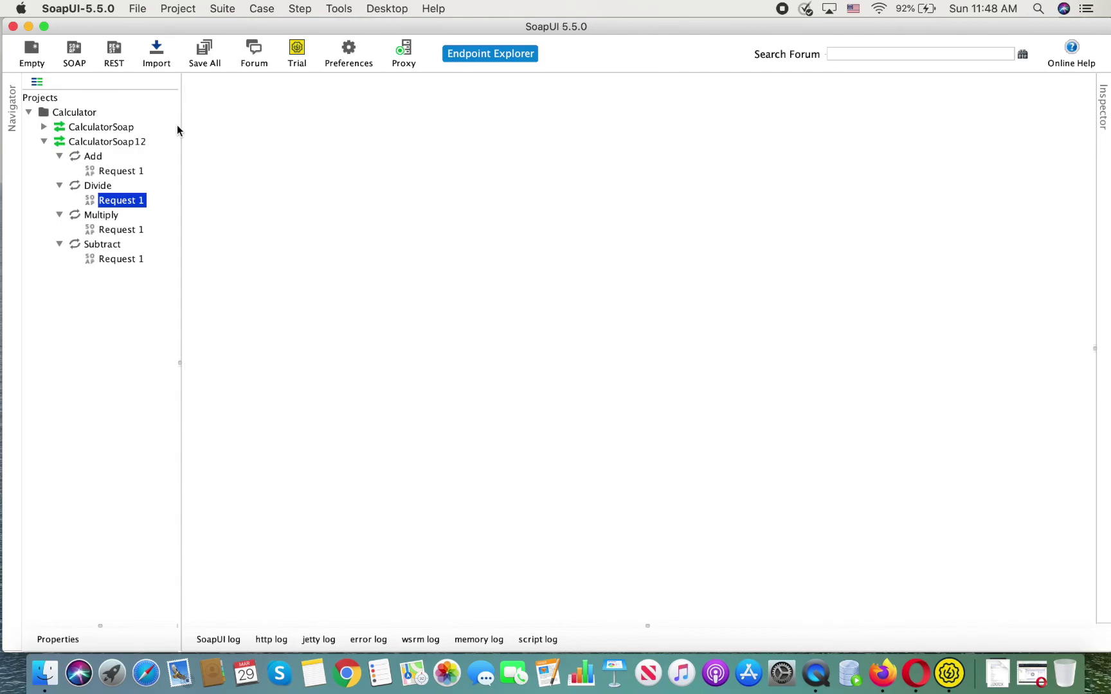
# Open Request 1 of the Subtract operation to view its sample envelope, and close the request window
pyautogui.click(101, 245)
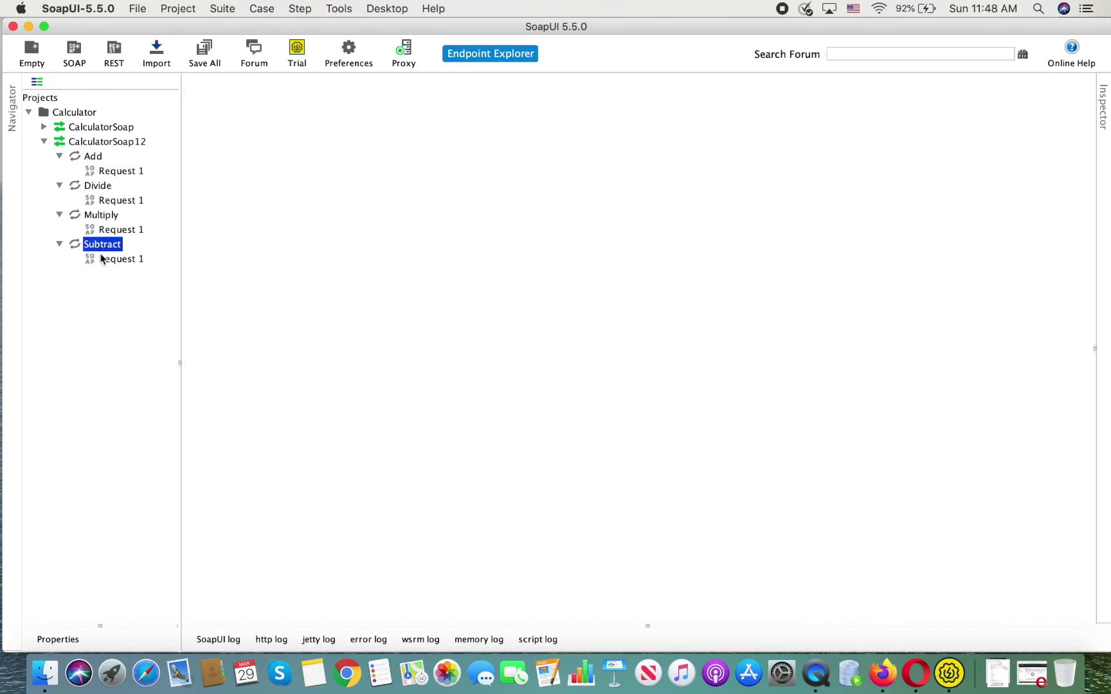
pyautogui.doubleClick(103, 258)
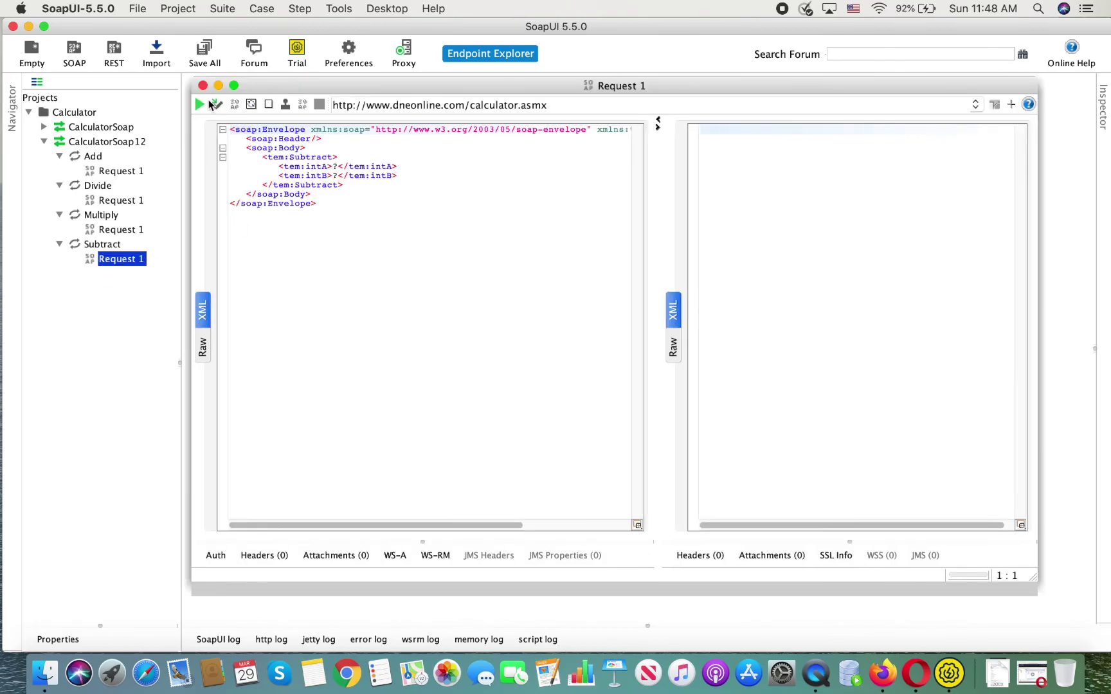
pyautogui.click(203, 86)
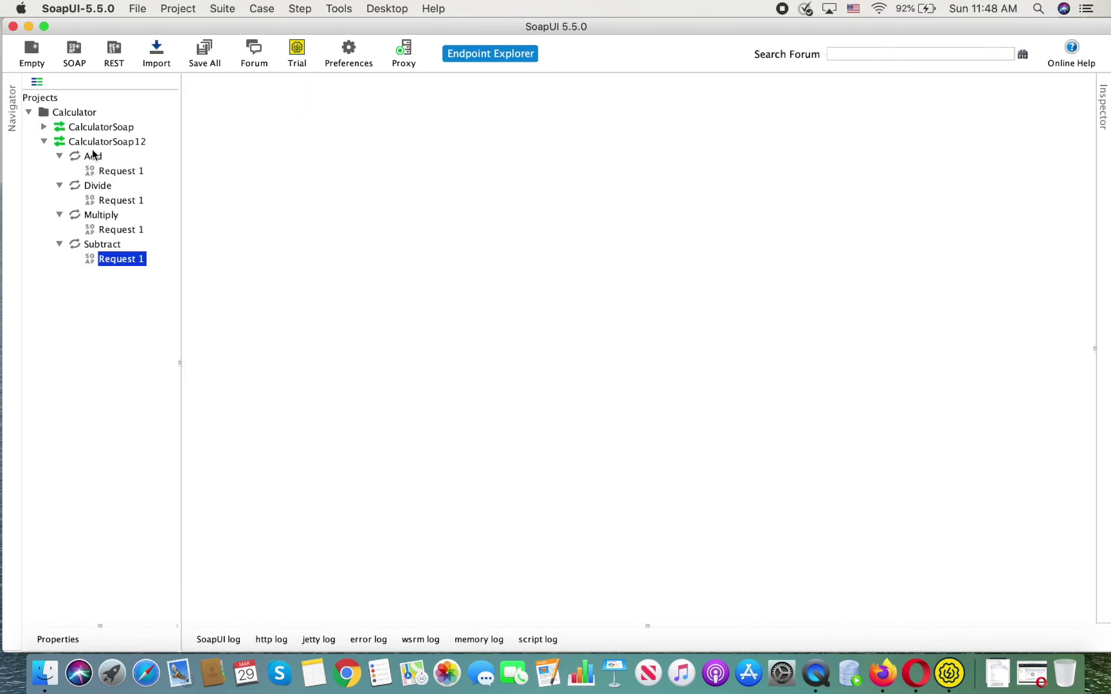